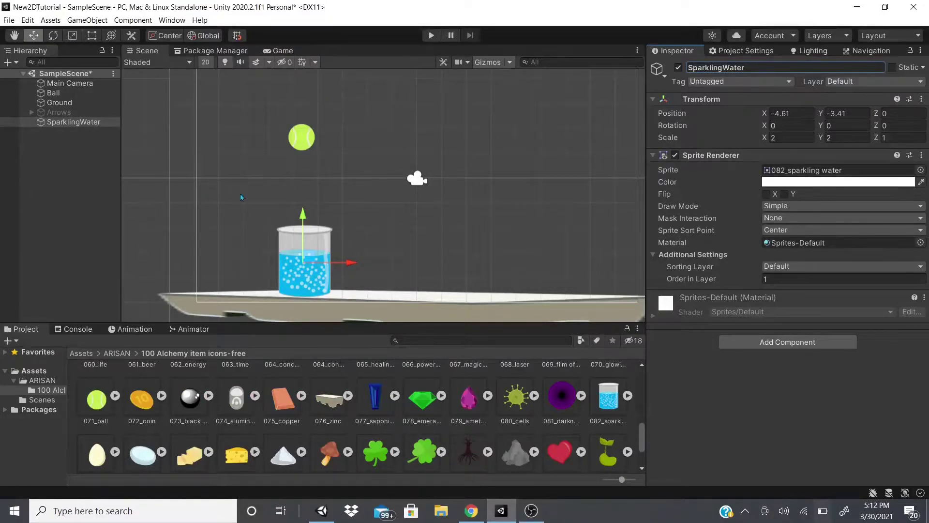
Step: Browse the Physics 2D components in the Add Component list without adding any
scroll(302, 167, "down", 2)
left_click(788, 342)
type("cl")
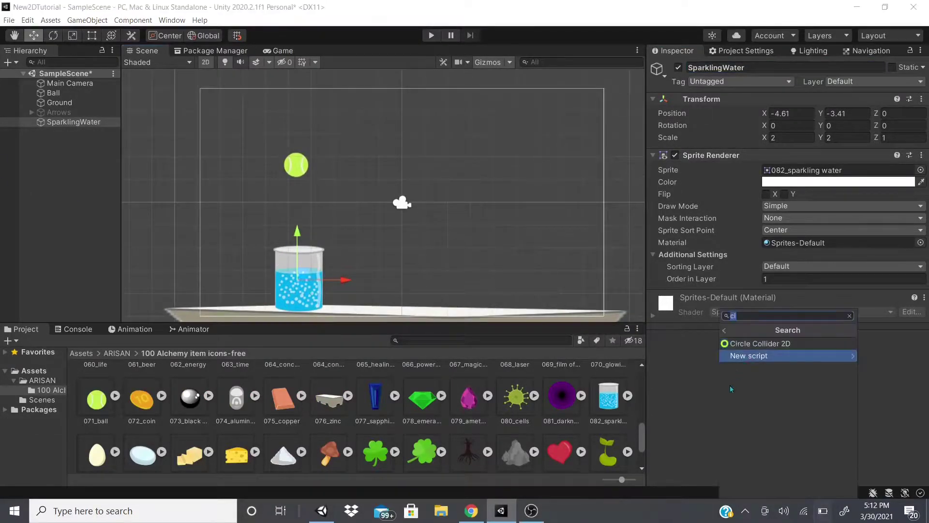
key("BackSpace")
key("BackSpace")
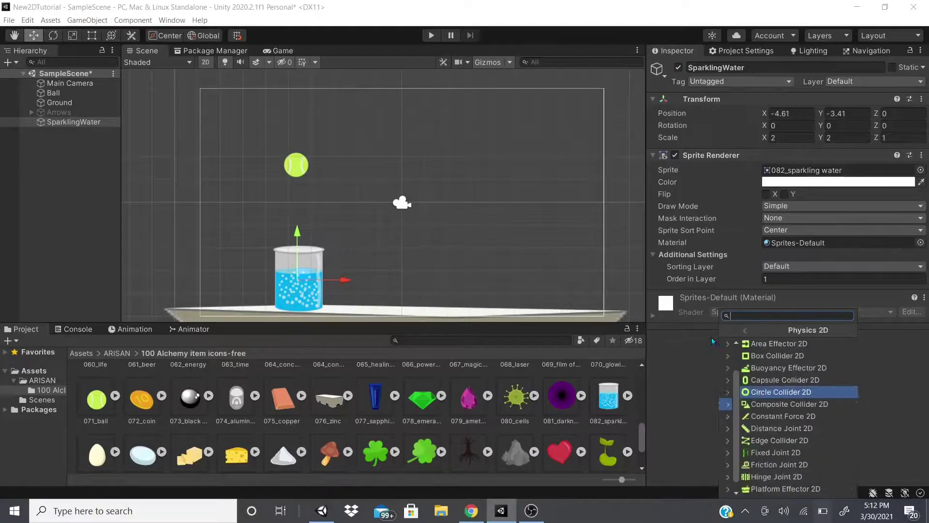
key("Up")
key("Up")
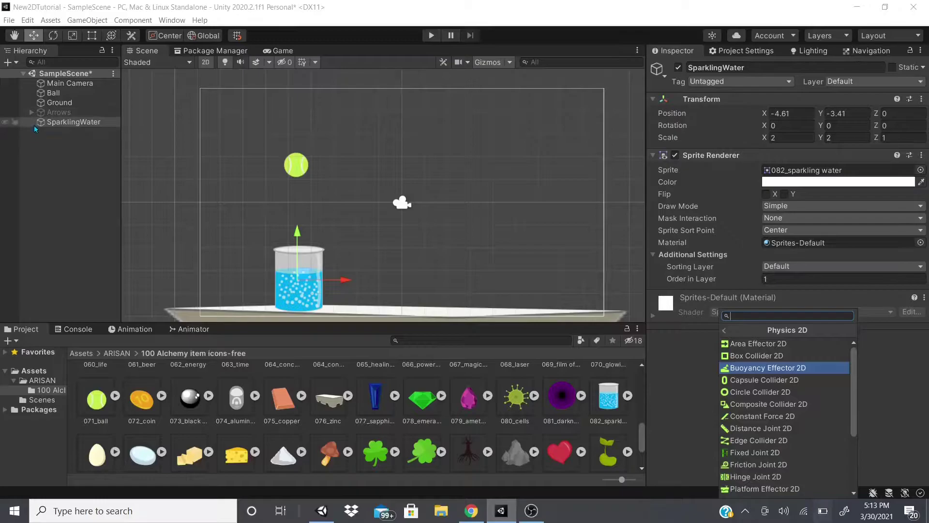
left_click(15, 122)
Step: Inspect the tennis ball's physics components, then reselect the SparklingWater beaker
scroll(271, 255, "up", 2)
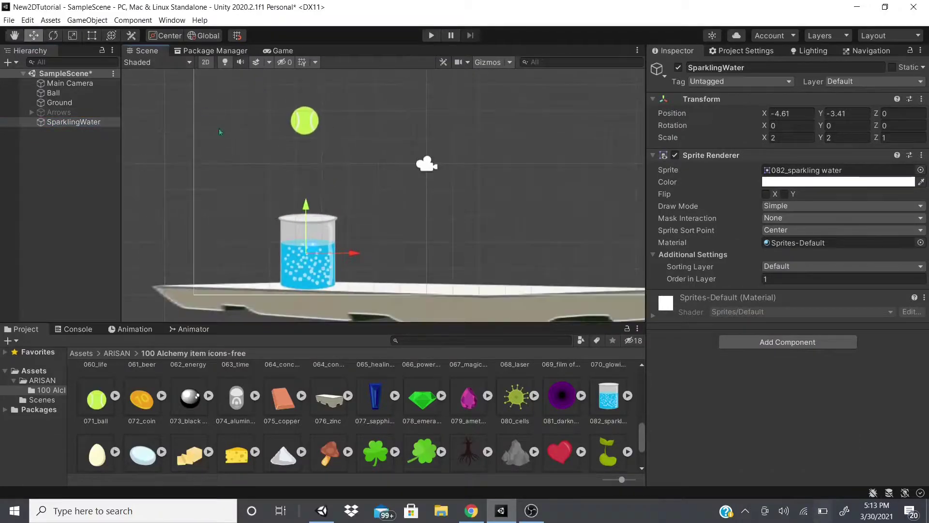
left_click(299, 133)
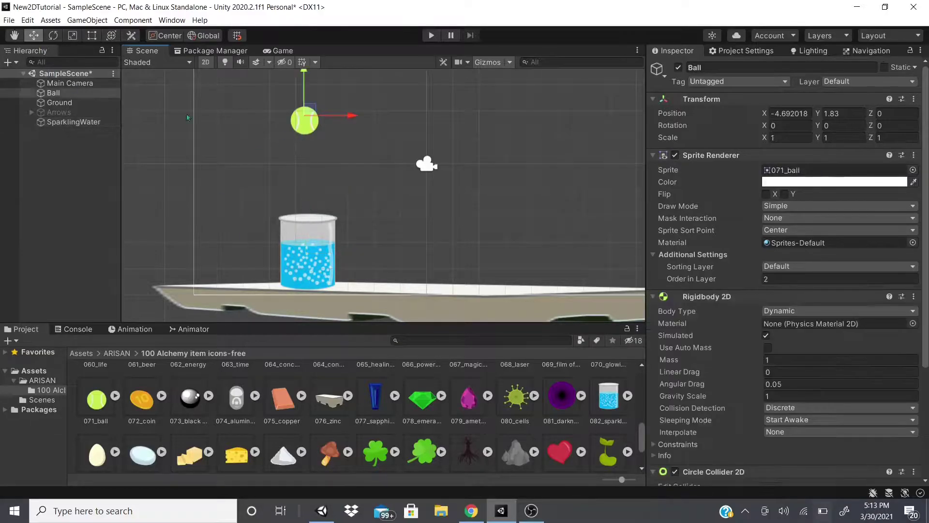
scroll(744, 315, "down", 5)
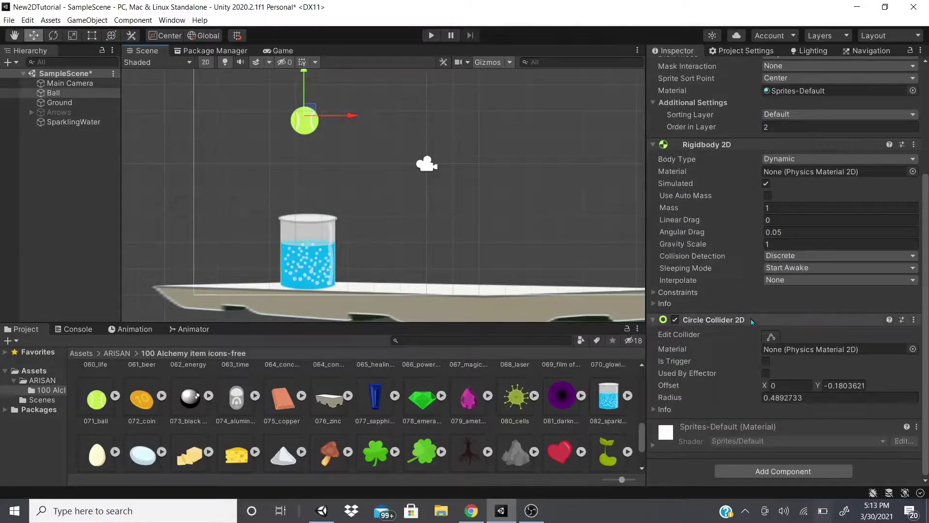
scroll(712, 148, "up", 5)
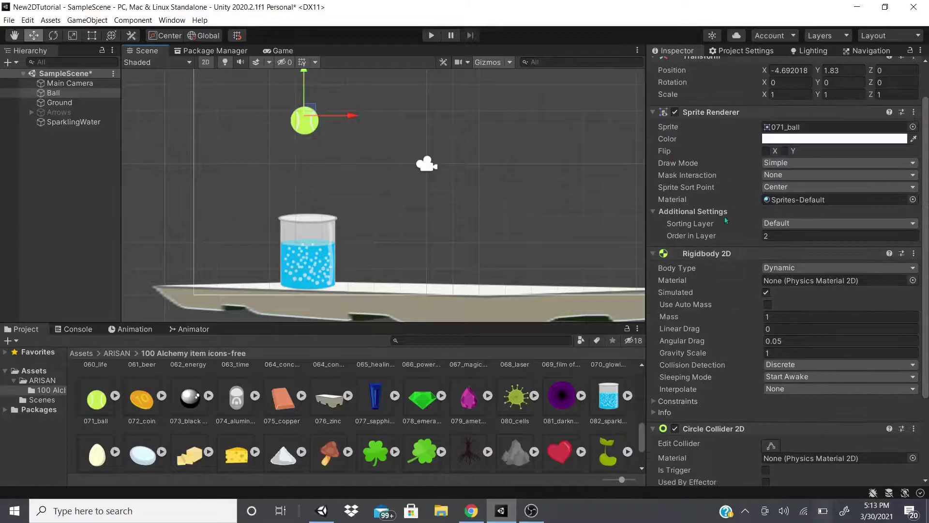
left_click(56, 125)
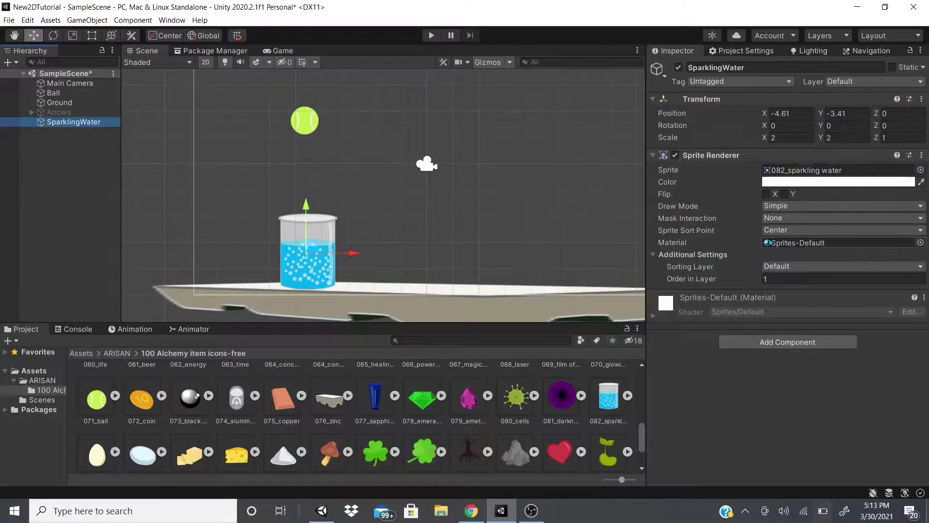
Step: Add a Buoyancy Effector 2D to the SparklingWater beaker
left_click(761, 342)
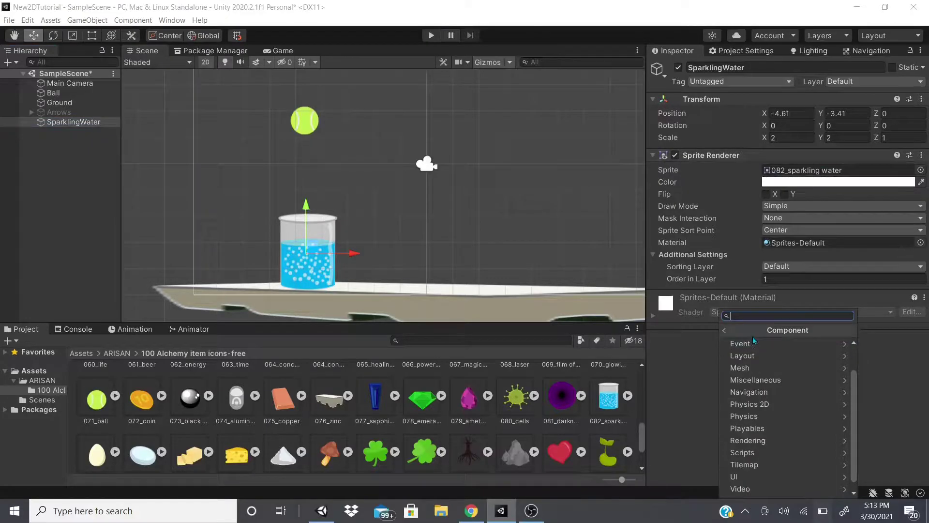
type("b")
left_click(755, 355)
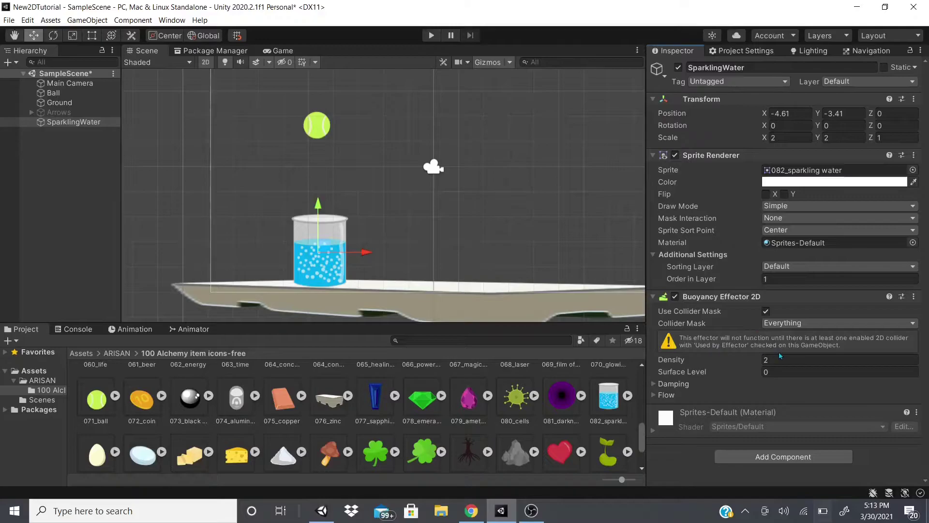
Step: Add a Capsule Collider 2D with Is Trigger and Used By Effector ticked
left_click(787, 456)
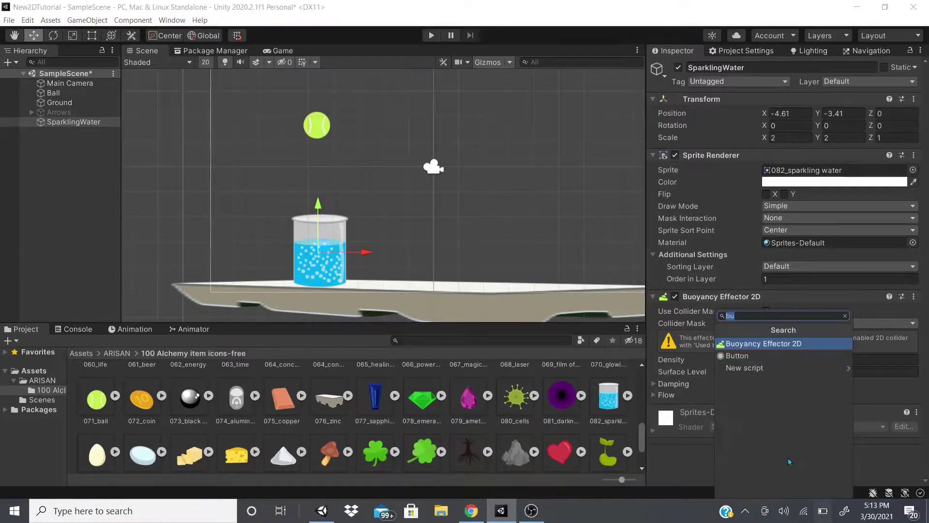
type("c")
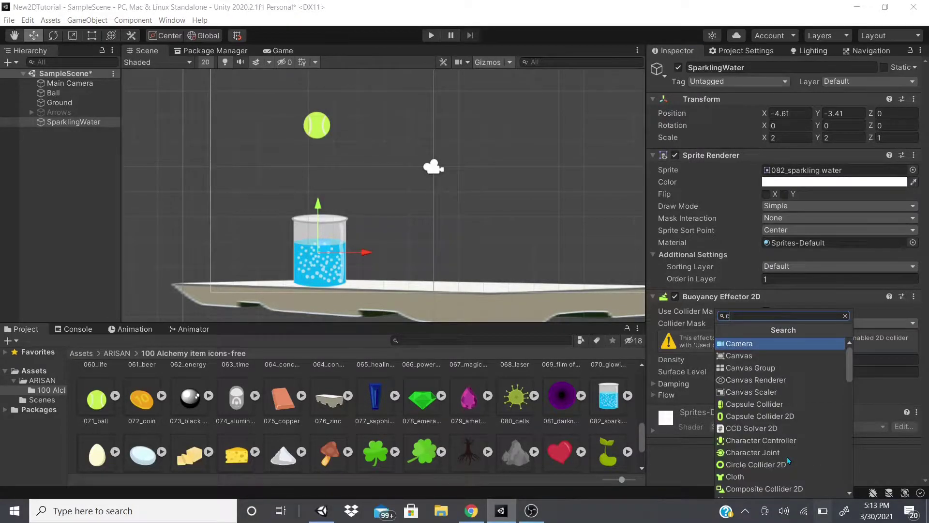
key("Down")
key("Down")
key("Down")
key("Down")
key("Down")
key("Down")
key("Return")
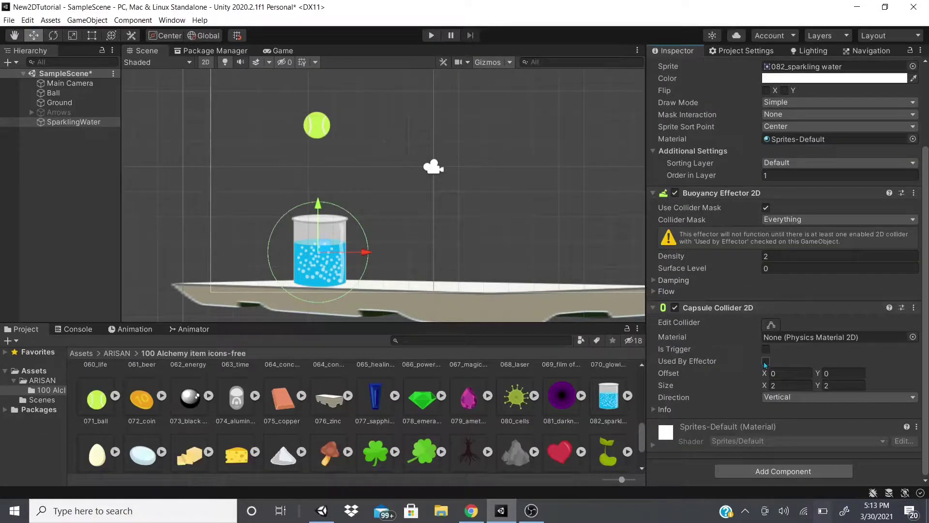
left_click(765, 362)
left_click(765, 348)
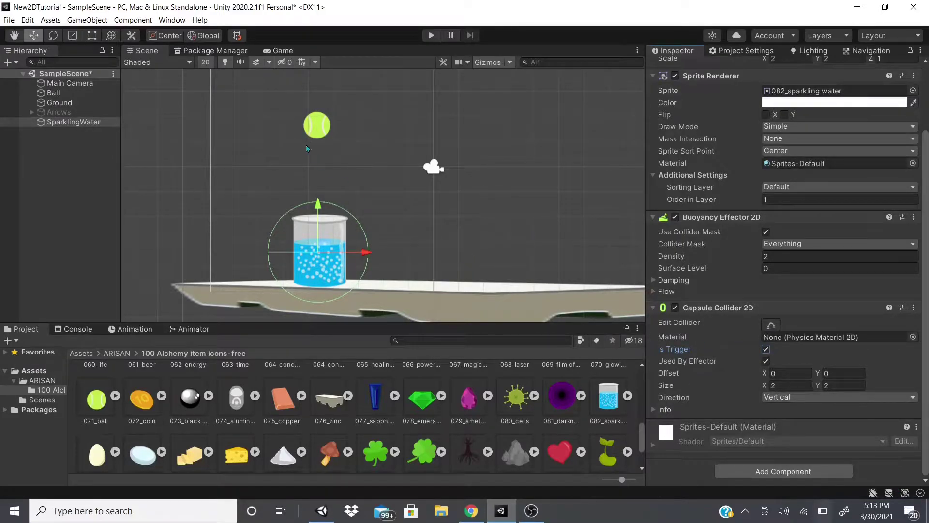
left_click(772, 324)
Step: Pull the capsule collider's left and right edges in to the beaker's sides
middle_click_drag(374, 258, 381, 209)
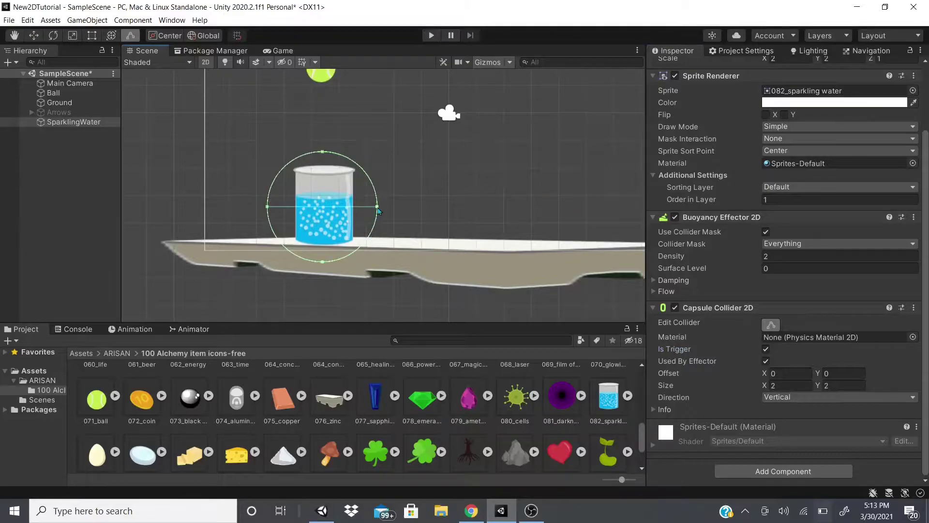
left_click_drag(378, 208, 352, 216)
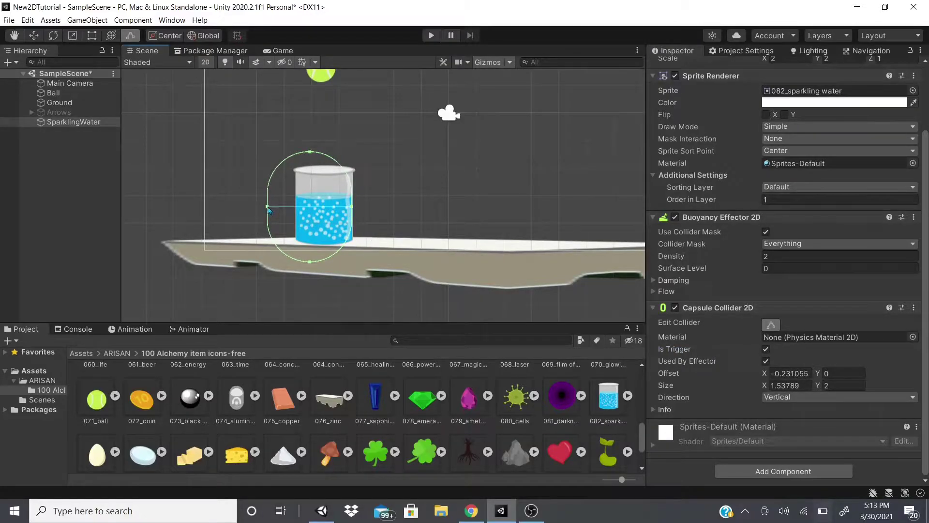
left_click_drag(268, 206, 298, 217)
scroll(296, 218, "up", 3)
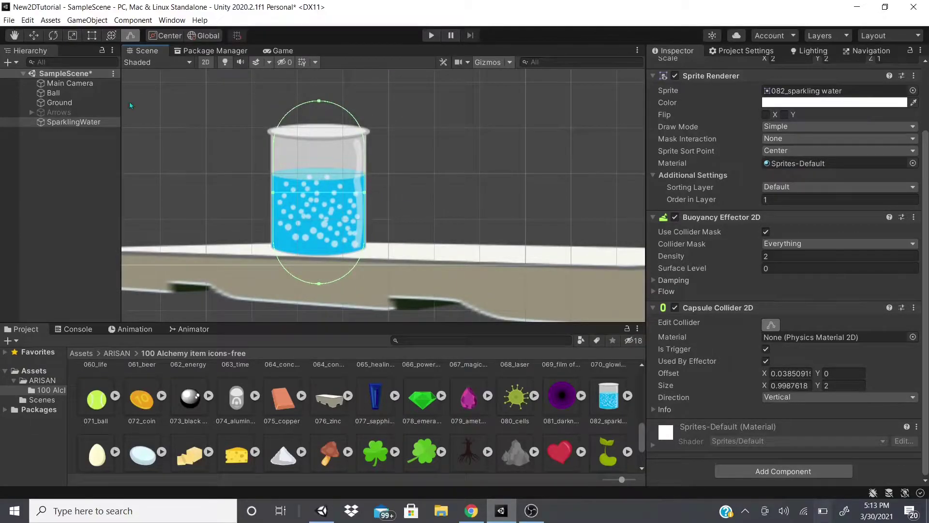
Step: Fit the collider's bottom to the beaker base and top to the rim, about 1.03 × 1.44
mouse_move(278, 233)
left_mouse_down()
mouse_move(283, 214)
mouse_move(274, 228)
left_mouse_up()
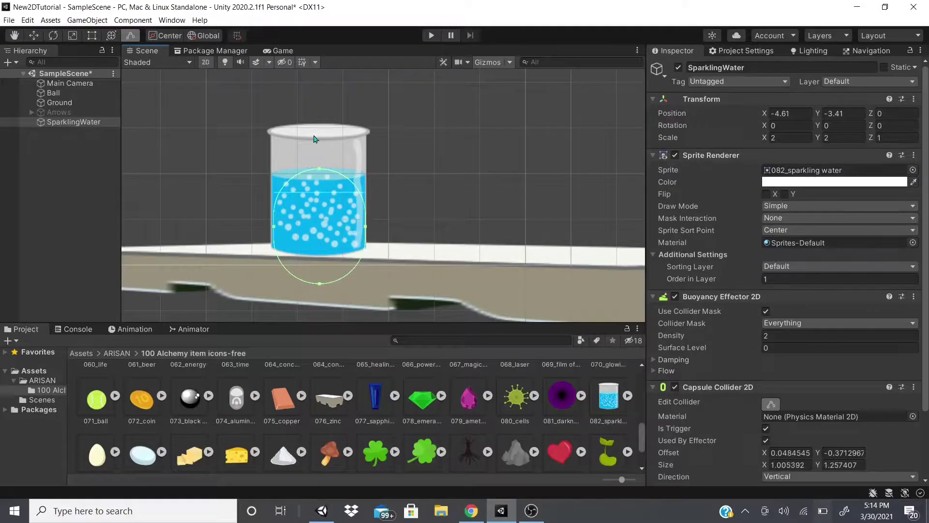
left_click_drag(319, 175, 318, 173)
scroll(748, 288, "down", 3)
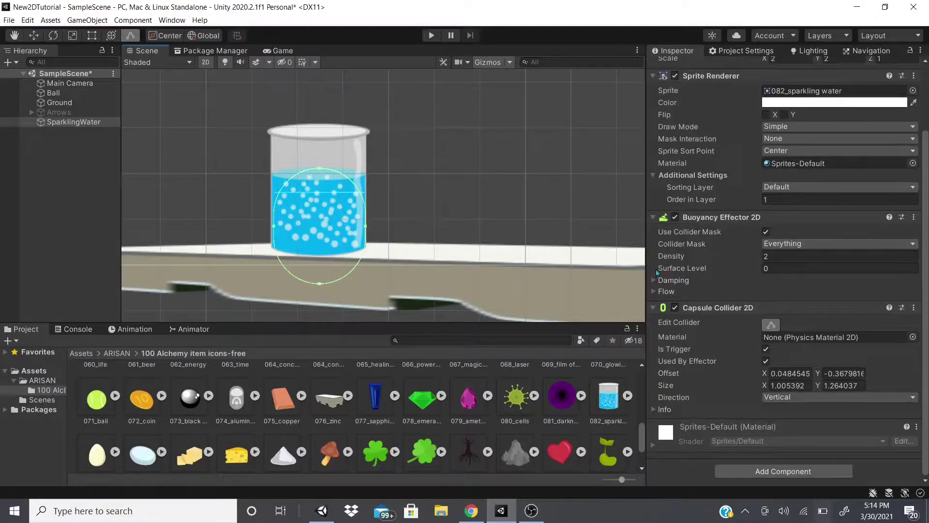
left_click_drag(319, 283, 319, 263)
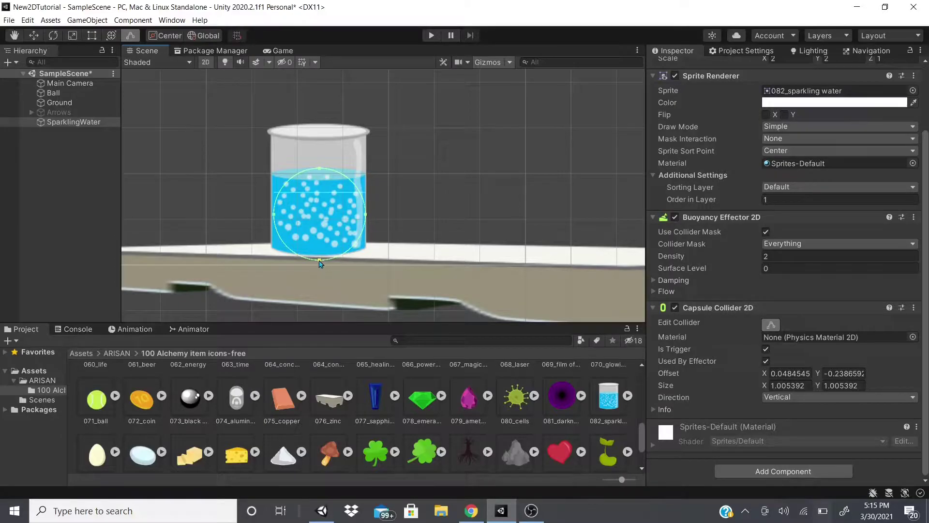
left_click_drag(319, 168, 319, 124)
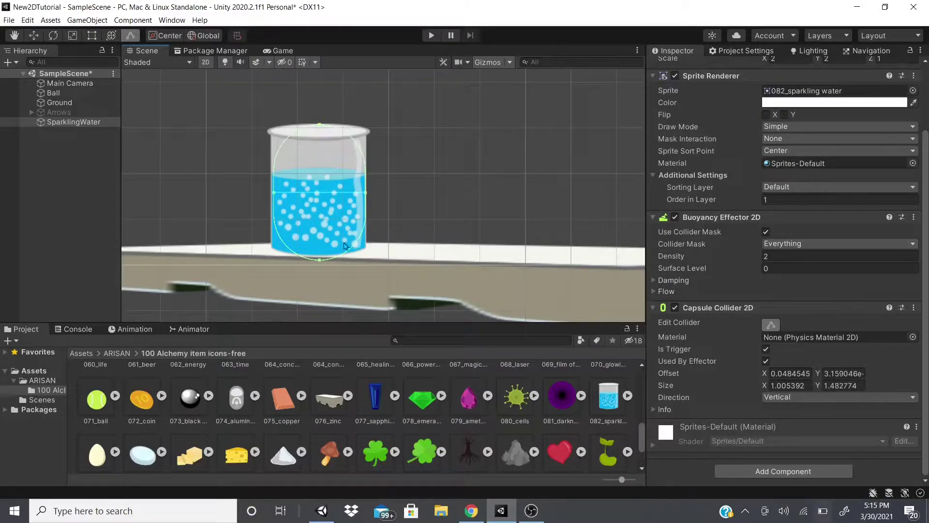
left_click_drag(319, 261, 320, 257)
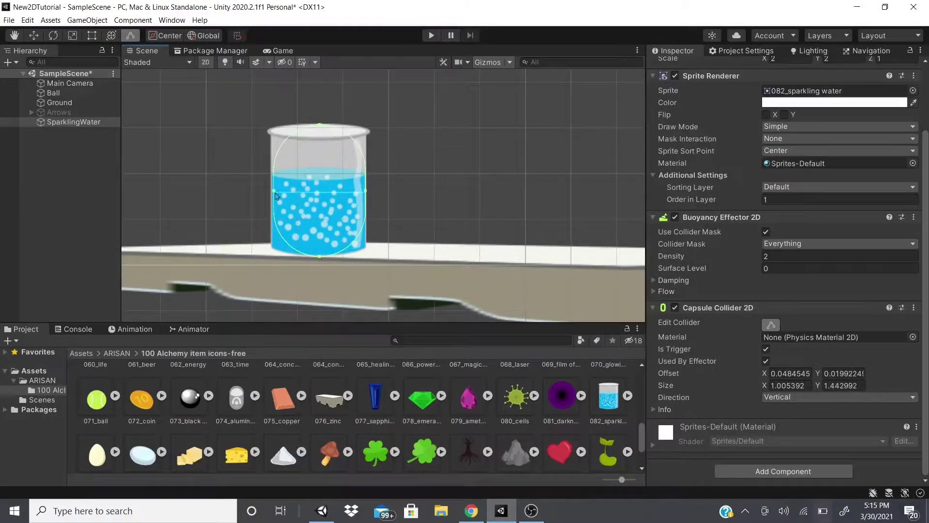
left_click_drag(275, 193, 272, 193)
Step: Toggle the buoyancy effector's collider mask and leave its layers set to Everything
left_click(766, 231)
left_click(765, 245)
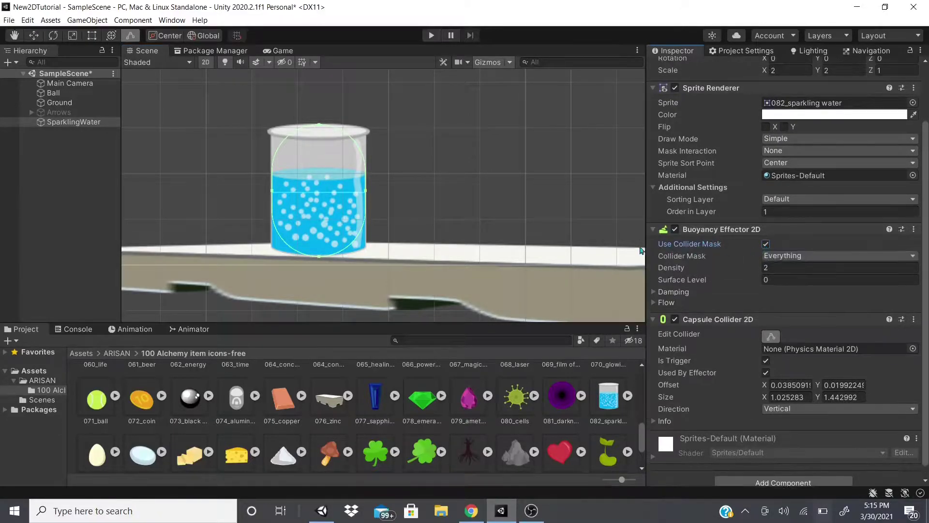
left_click(766, 256)
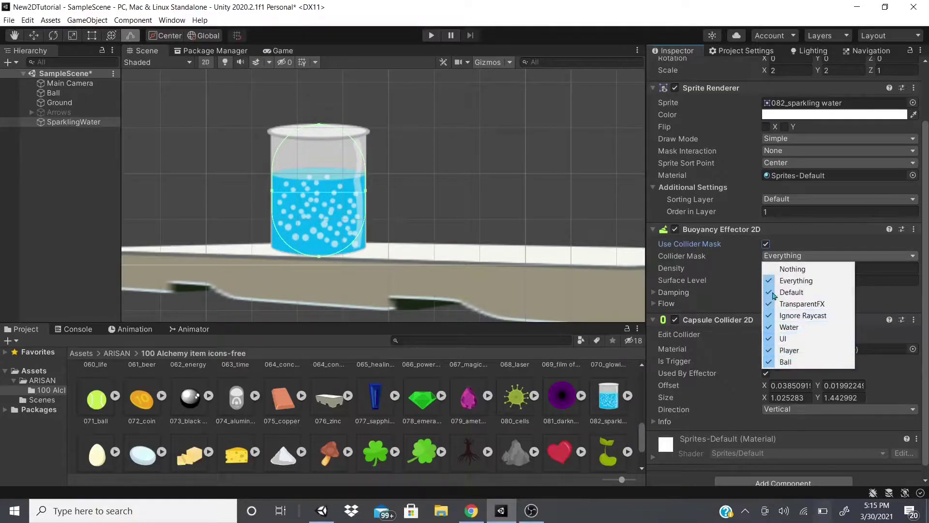
left_click(659, 305)
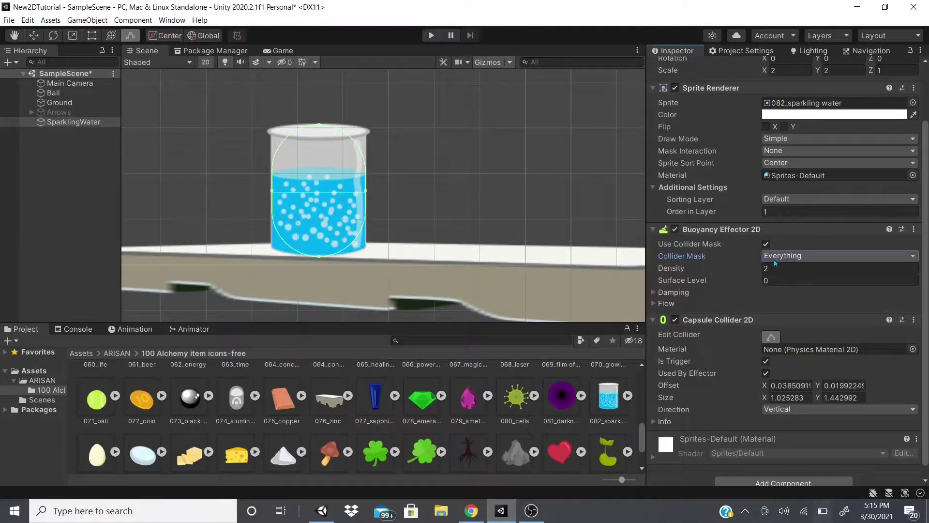
mouse_move(671, 262)
Step: Check the Ground and tennis ball, then reselect SparklingWater to view its components
left_click(59, 102)
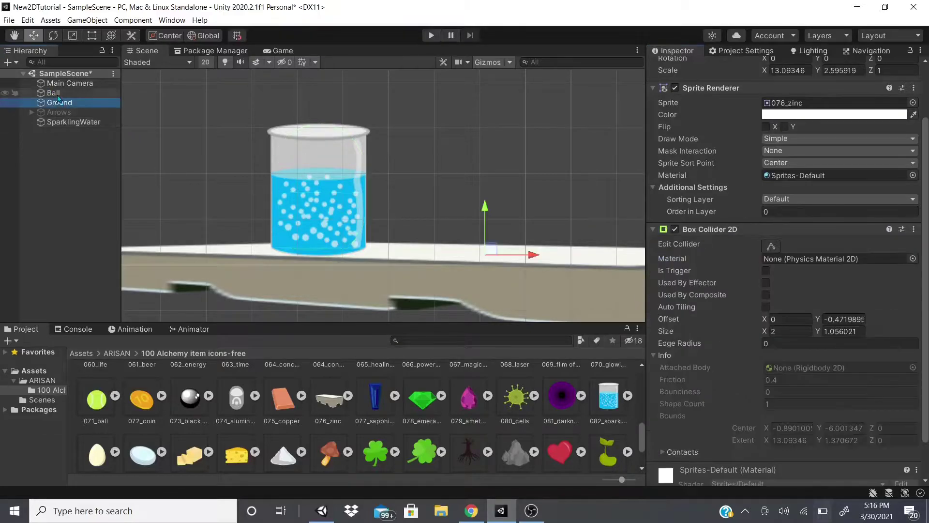
left_click(53, 93)
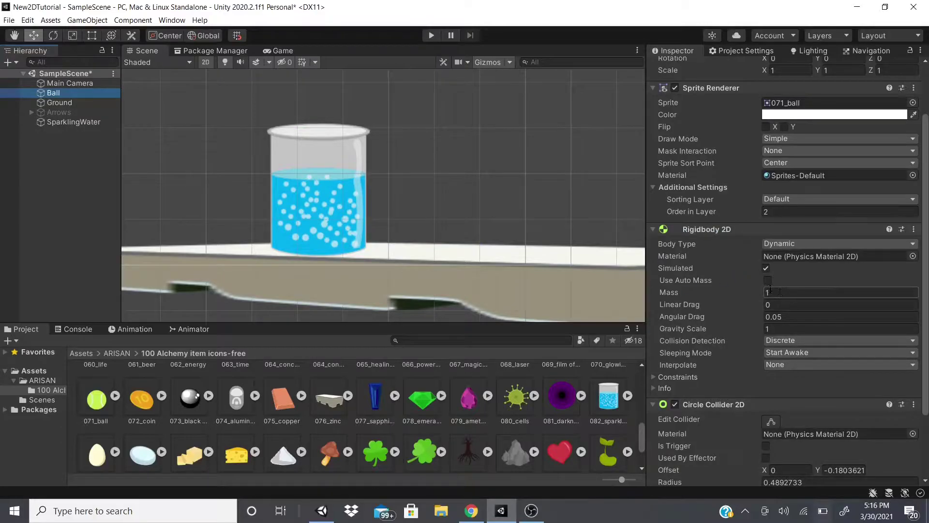
left_click(73, 121)
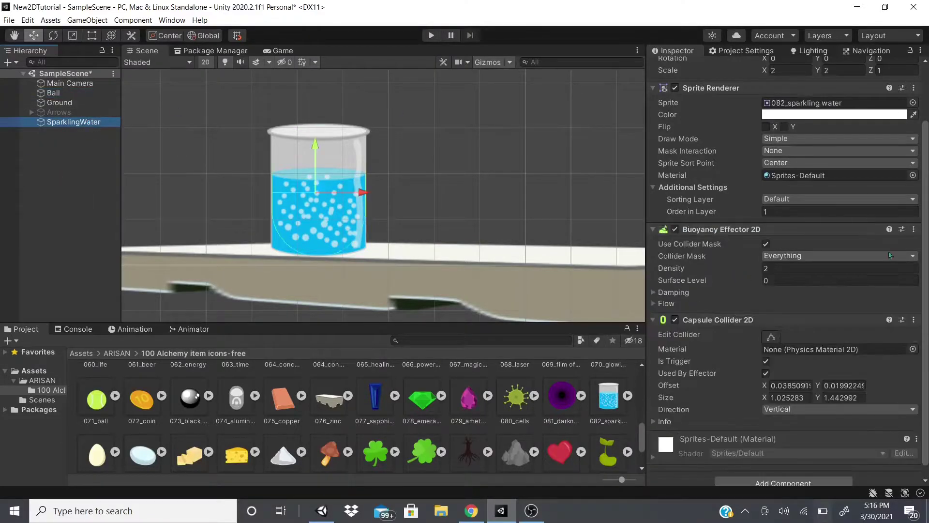
scroll(653, 266, "down", 1)
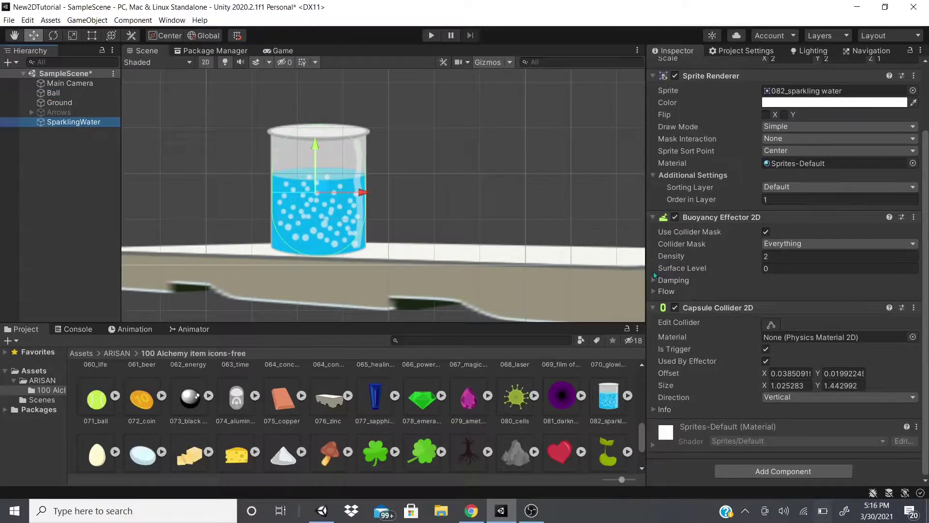
scroll(329, 223, "up", 5)
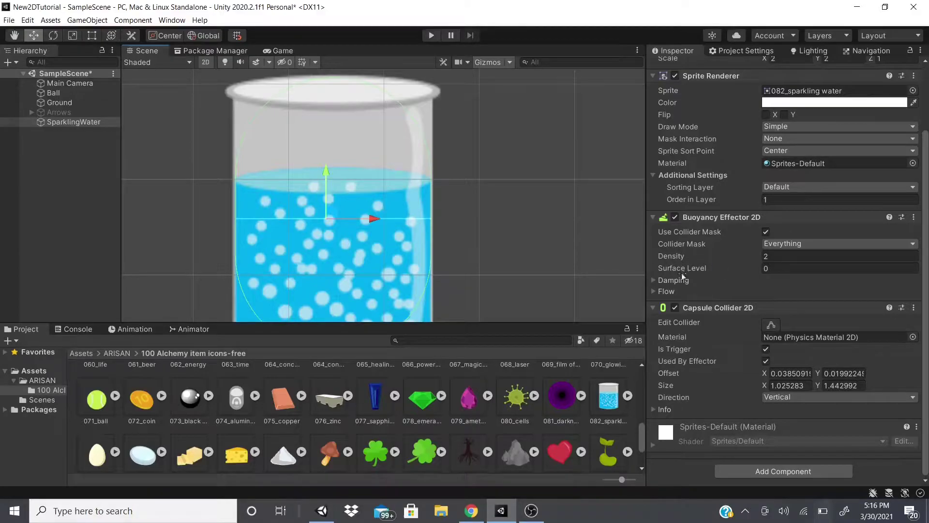
Step: Set the buoyancy surface level to 0.07 and reveal damping with linear and angular drag 5
left_click_drag(685, 271, 707, 275)
key("q")
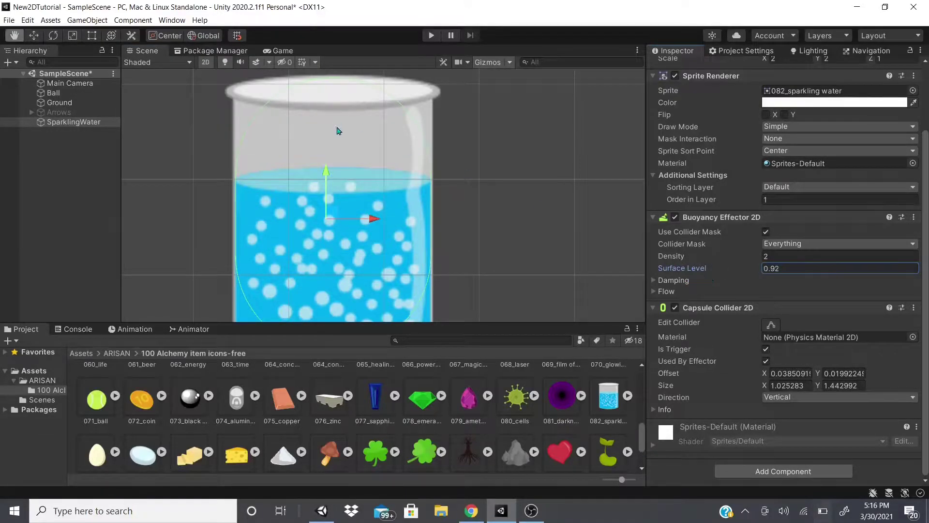
left_click_drag(337, 131, 351, 191)
key("w")
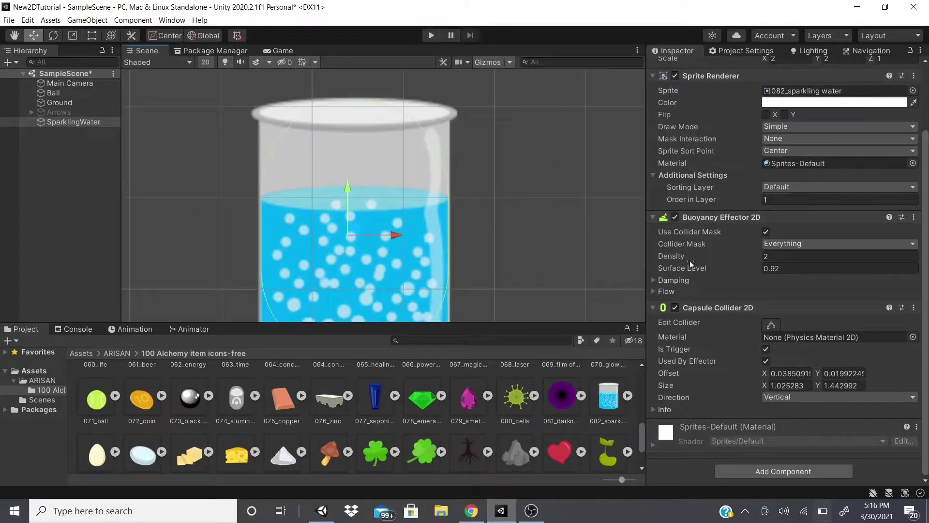
left_click_drag(691, 264, 673, 265)
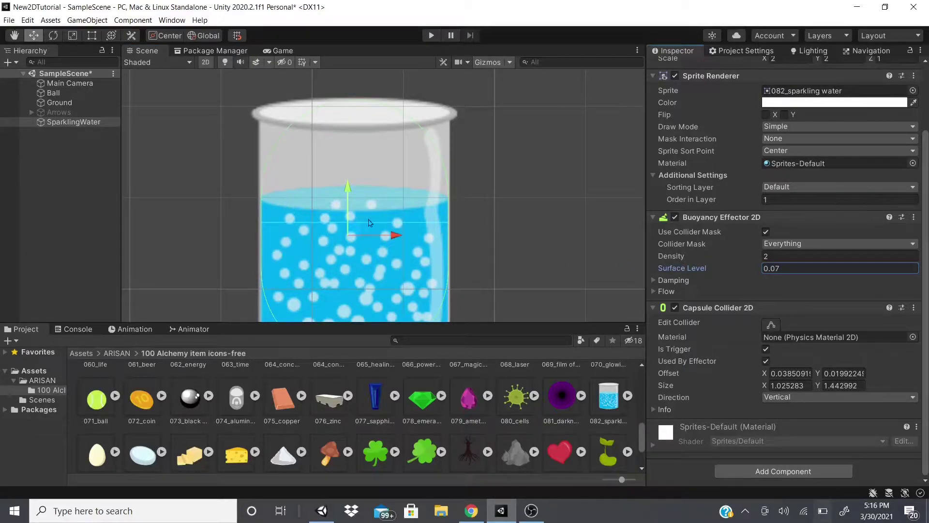
scroll(368, 218, "down", 2)
left_click(673, 279)
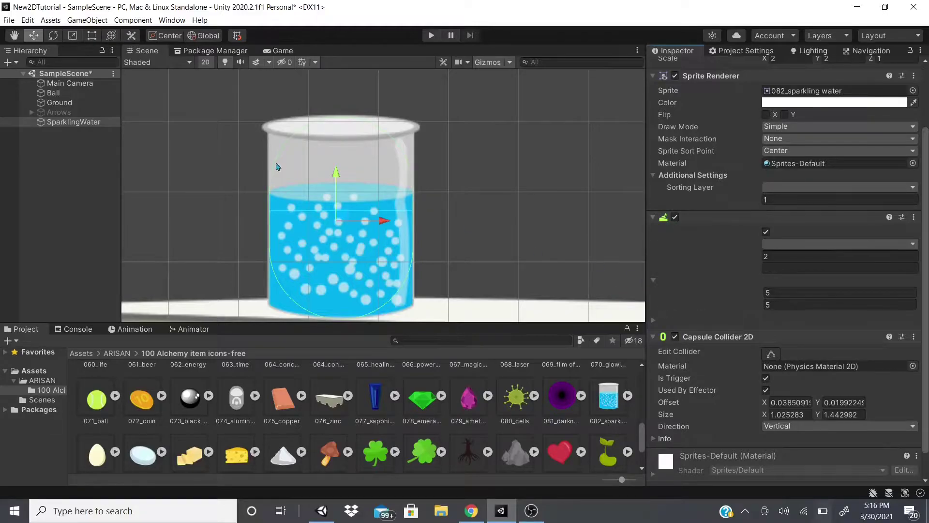
Step: Set the buoyancy flow angle to 45 and flow magnitude to 0.5, then play the scene
left_click(682, 321)
scroll(785, 250, "down", 3)
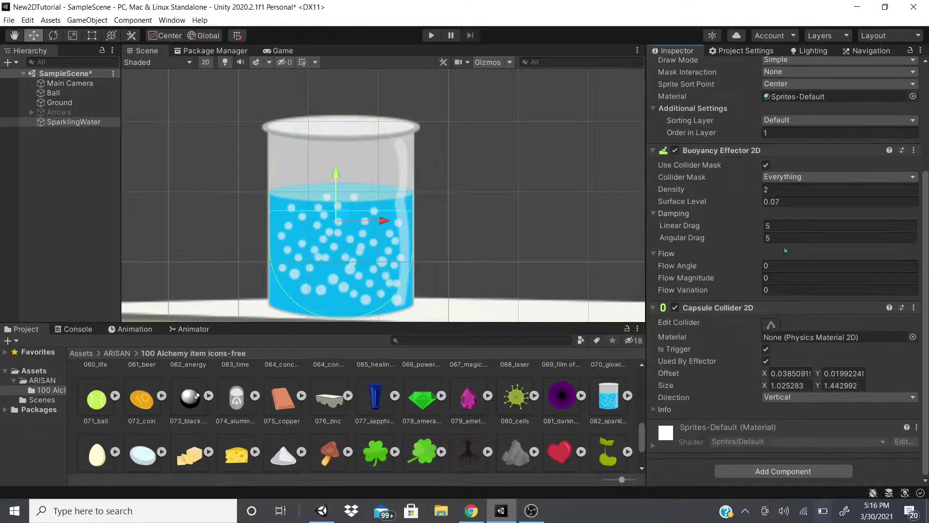
left_click(798, 260)
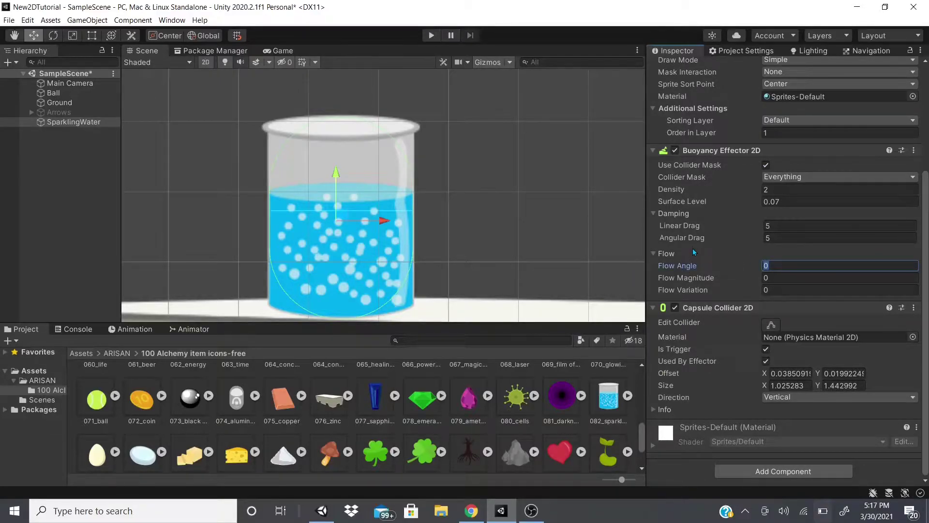
type("45")
mouse_move(445, 107)
middle_mouse_down()
mouse_move(446, 193)
mouse_move(458, 95)
middle_mouse_up()
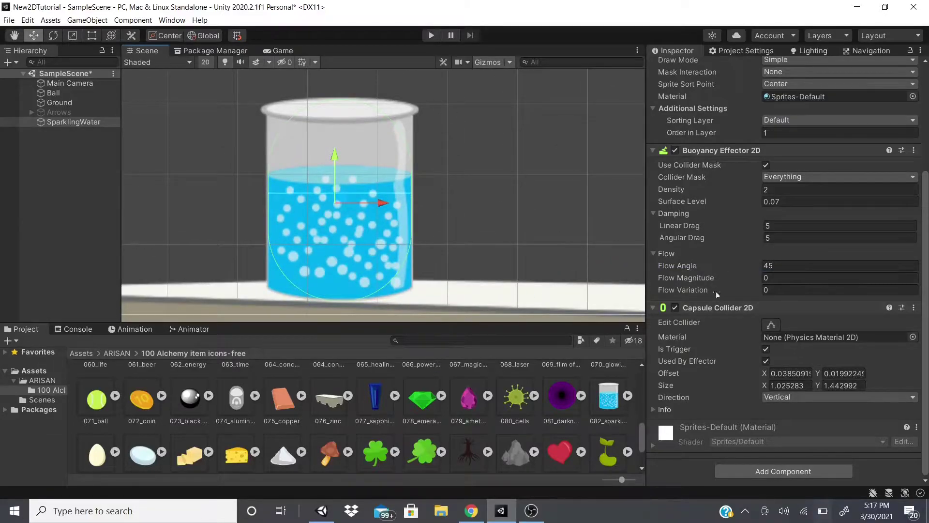
left_click(770, 277)
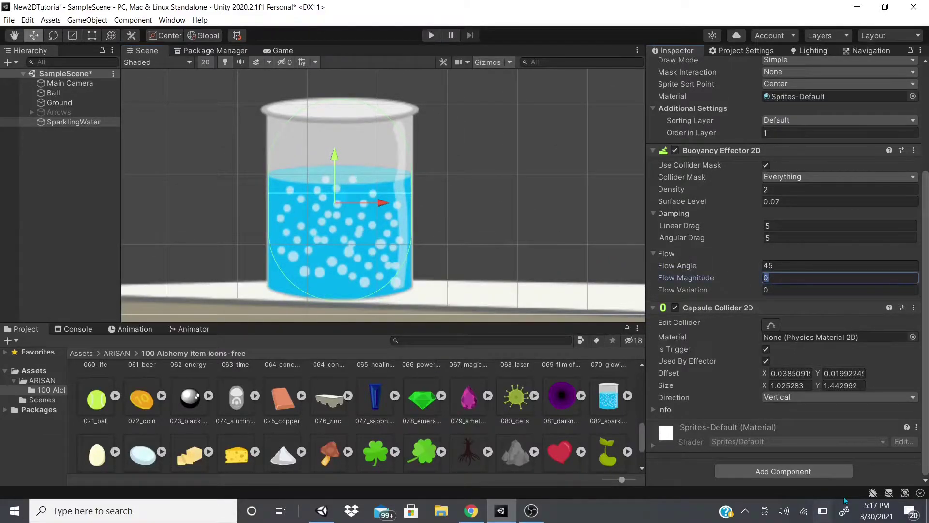
type("0.5")
scroll(398, 251, "down", 3)
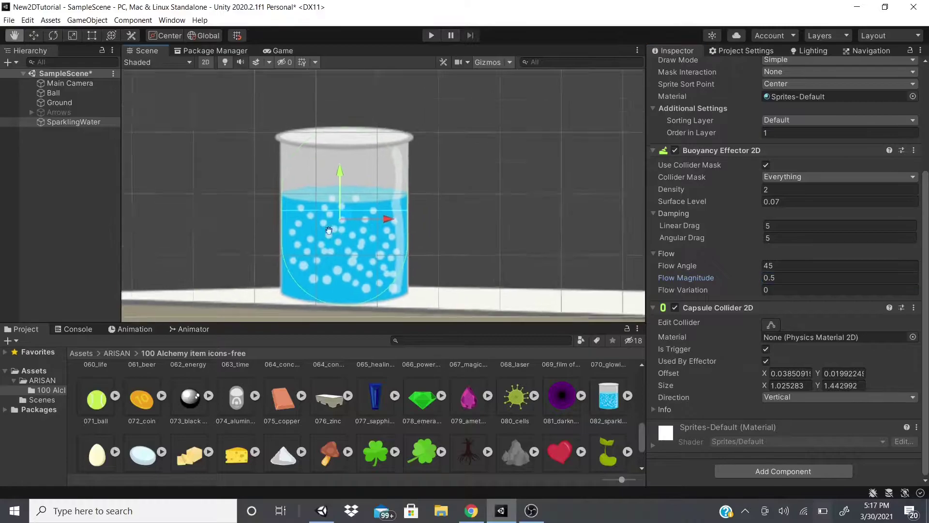
left_click(433, 37)
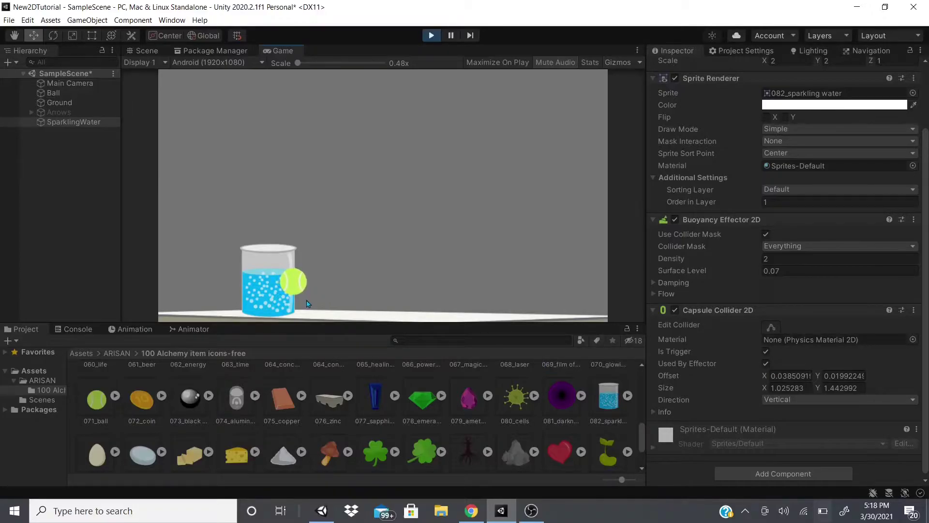
Step: Stop Play mode with Ctrl+P after watching the ball float in the water
key("ctrl+p")
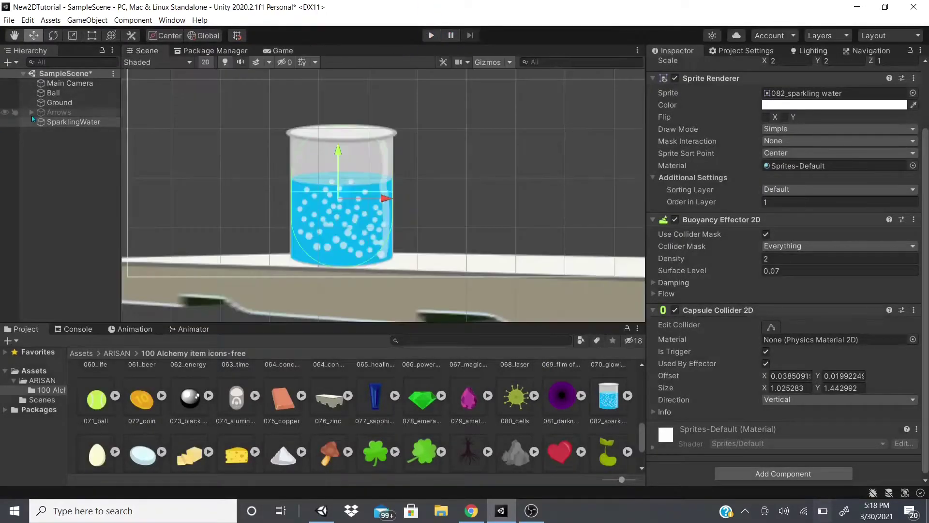
Step: Add an Edge Collider 2D to SparklingWater and enter its collider editing mode
left_click(751, 474)
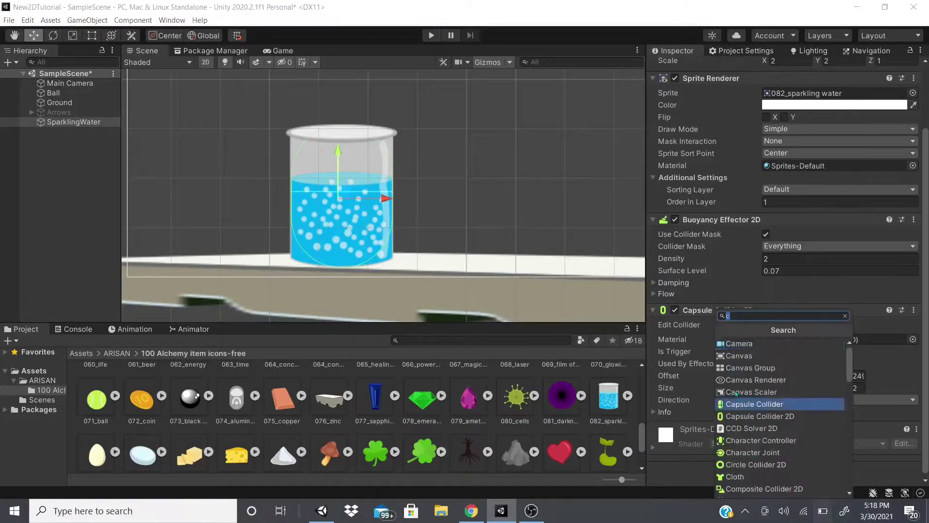
type("c")
type("ed")
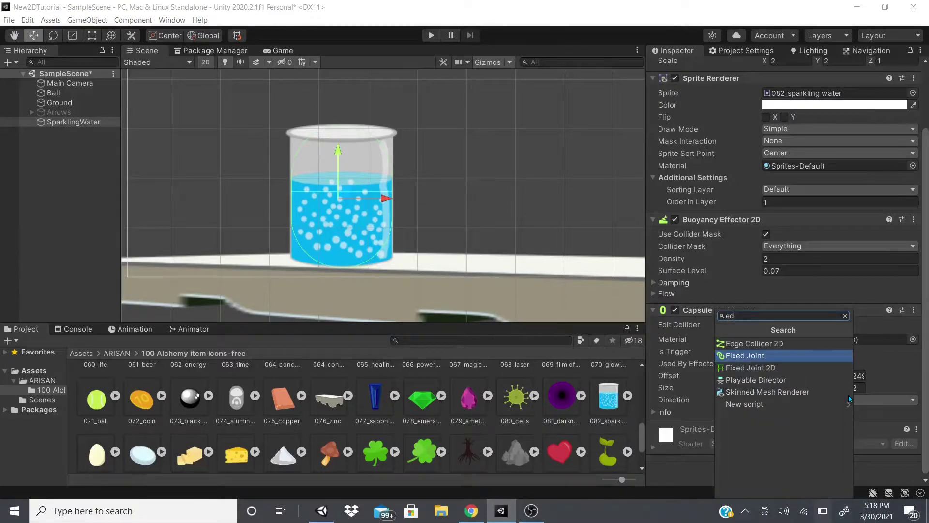
key("Up")
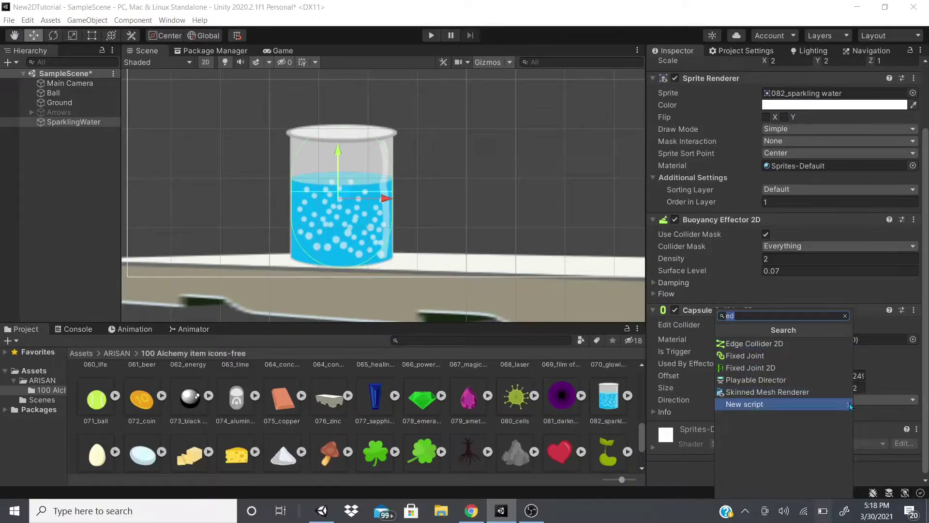
key("Return")
left_click(770, 300)
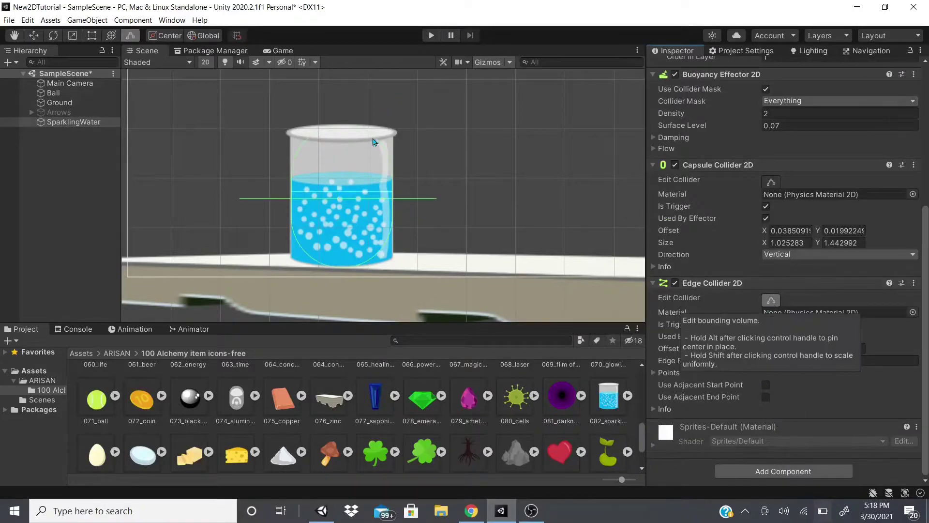
scroll(263, 207, "up", 3)
Step: Trace the edge collider from the left rim along the bottom to the right rim, then play
left_click_drag(233, 196, 302, 283)
left_click_drag(349, 260, 331, 296)
left_click_drag(406, 247, 423, 295)
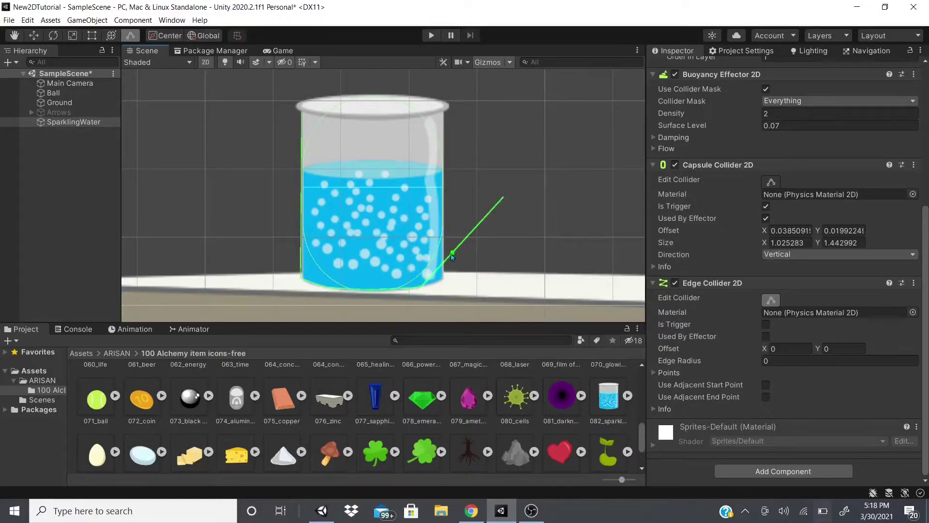
left_click_drag(451, 257, 442, 274)
left_click_drag(502, 198, 442, 119)
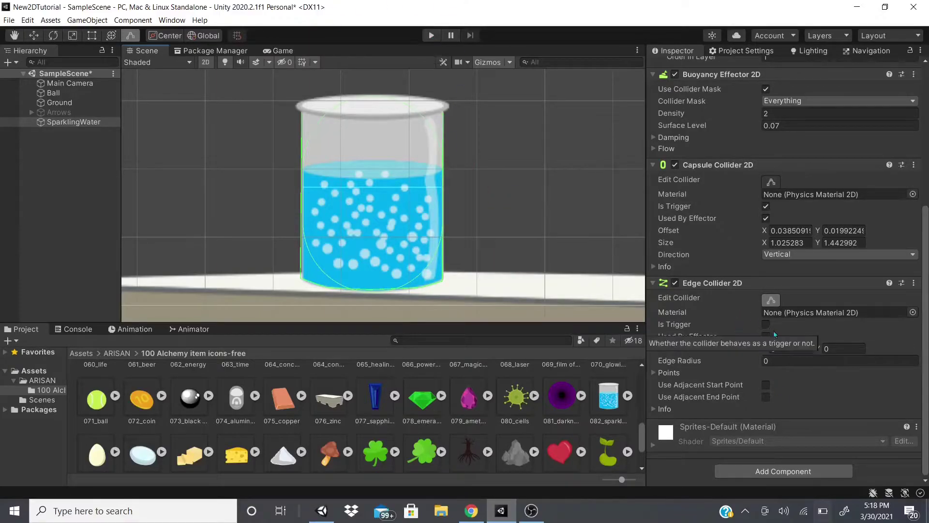
left_click(432, 35)
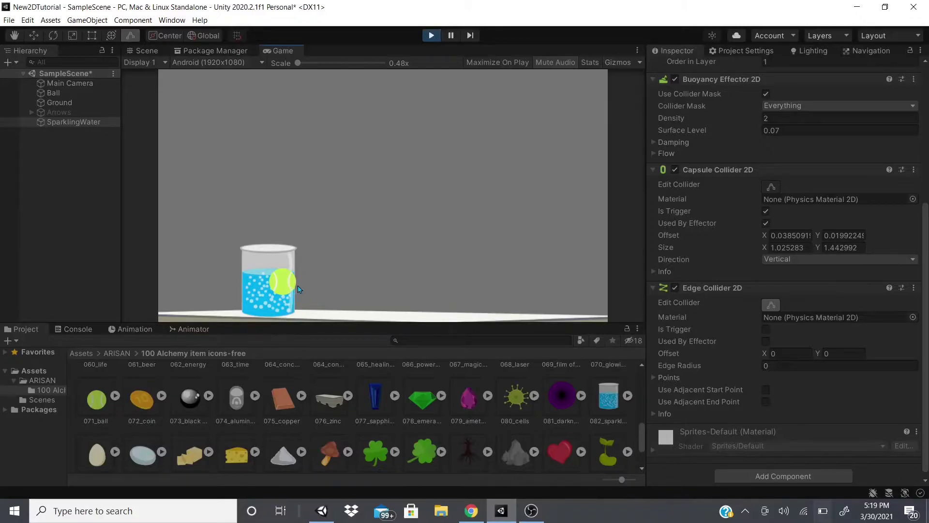
Step: Stop Play mode with Ctrl+P and zoom out the Scene view over the beaker
scroll(271, 311, "up", 2)
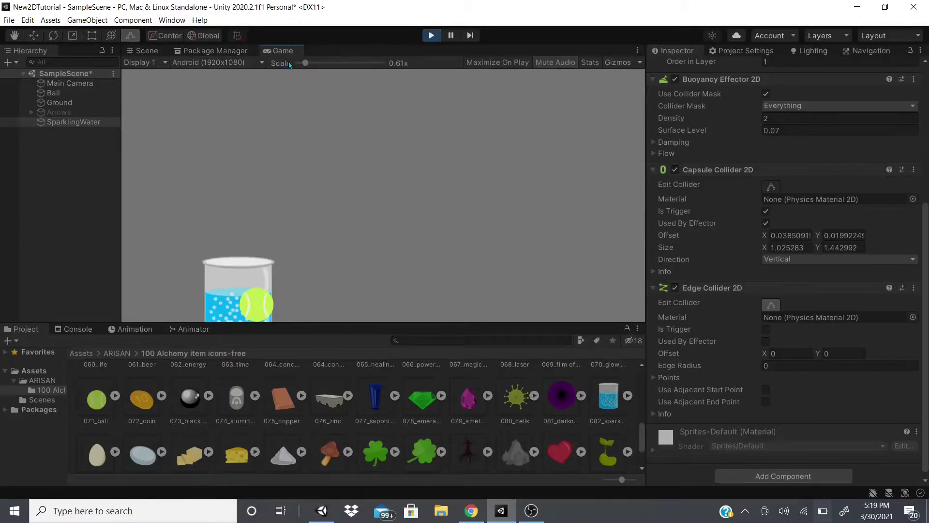
scroll(300, 69, "down", 2)
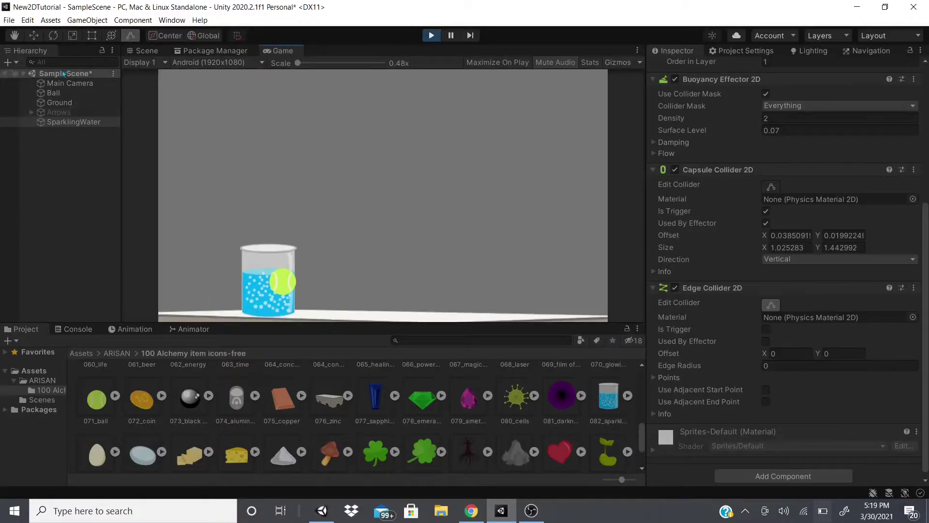
key("ctrl+p")
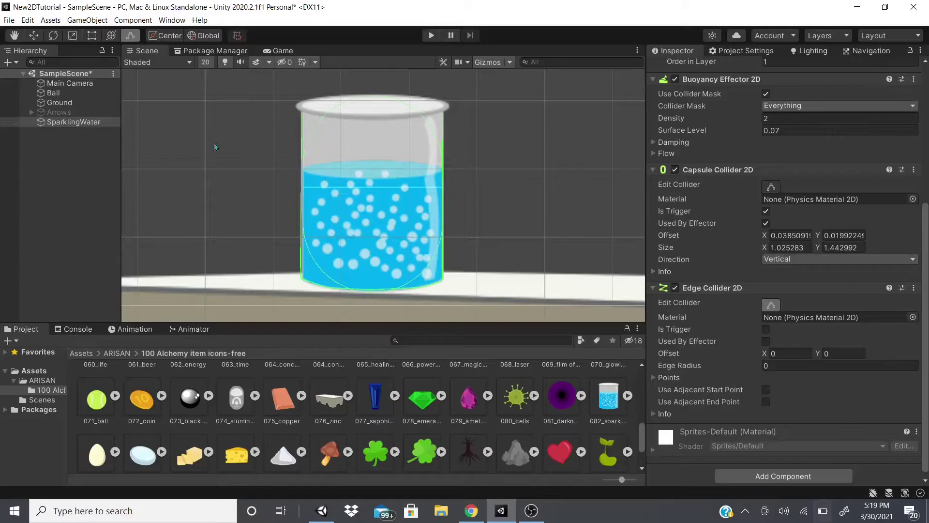
scroll(363, 156, "down", 5)
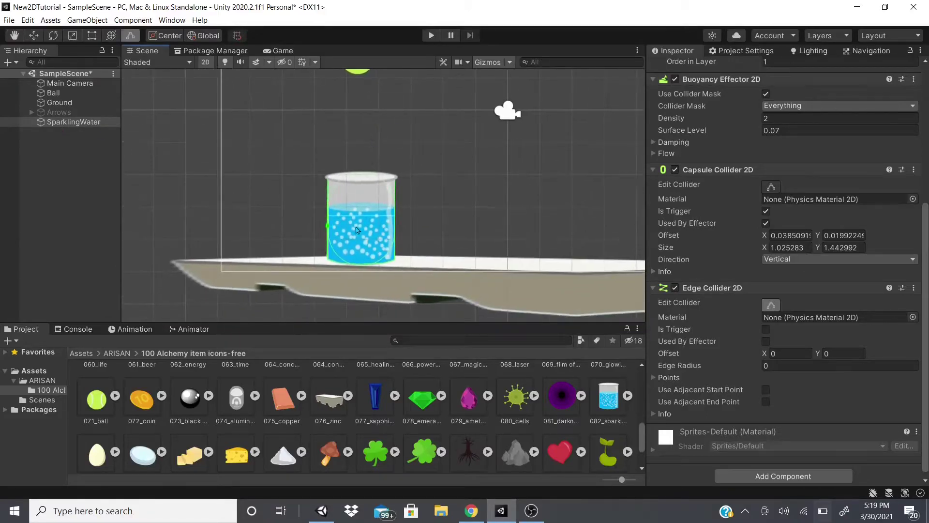
Step: Create a UI Image, with its Canvas, keeping the default name
left_click(70, 138)
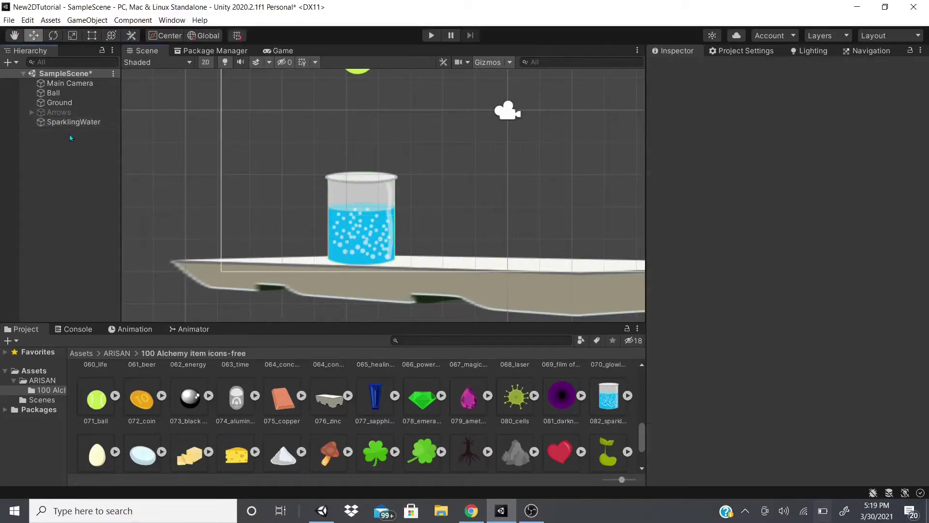
right_click(71, 137)
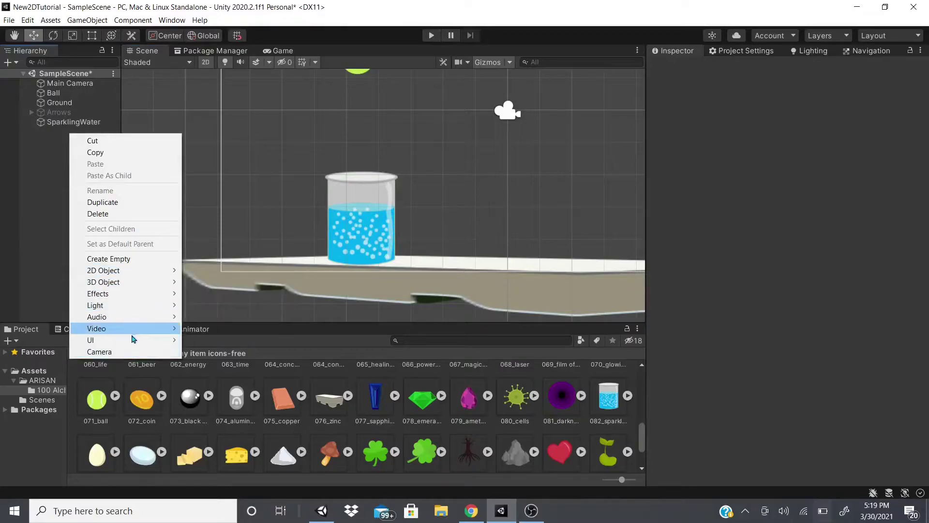
mouse_move(133, 338)
left_click(213, 176)
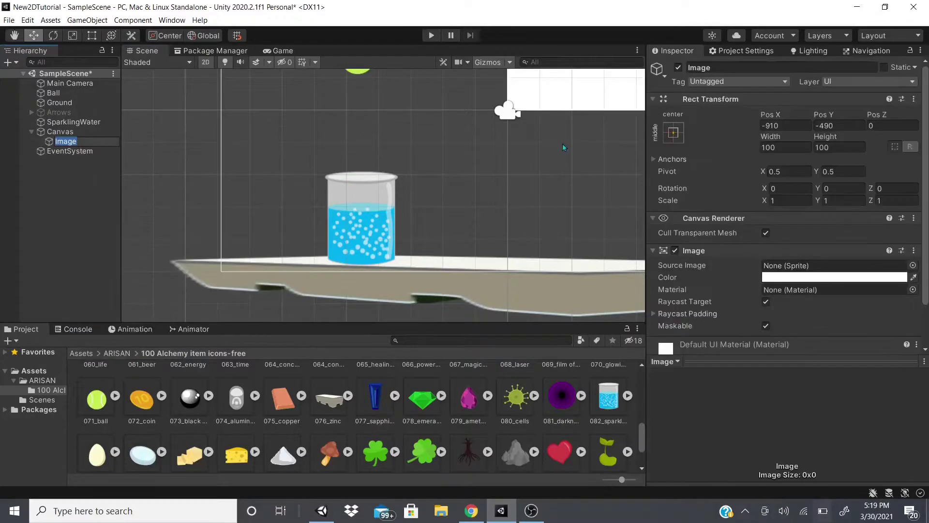
left_click(665, 204)
scroll(730, 228, "down", 2)
Step: Set the Canvas to Screen Space - Camera using Main Camera, with Order in Layer 10
left_click(60, 131)
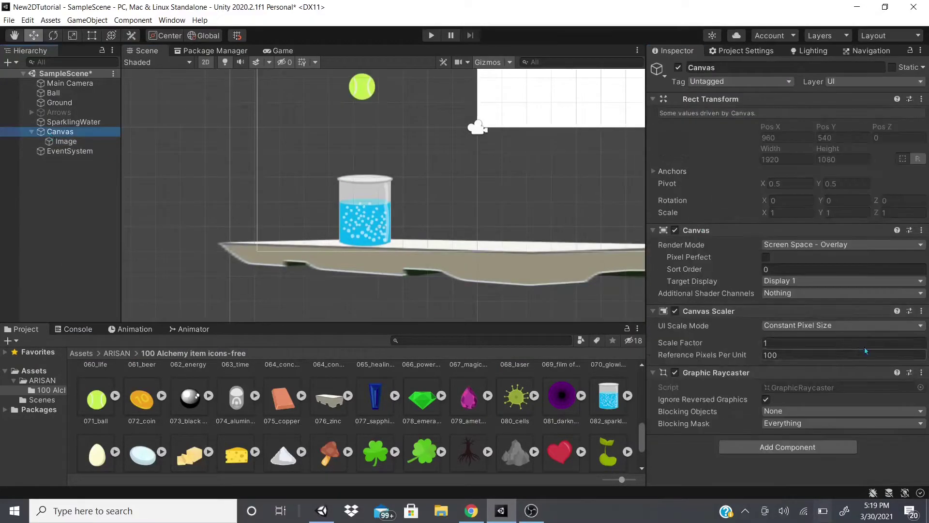
left_click(796, 246)
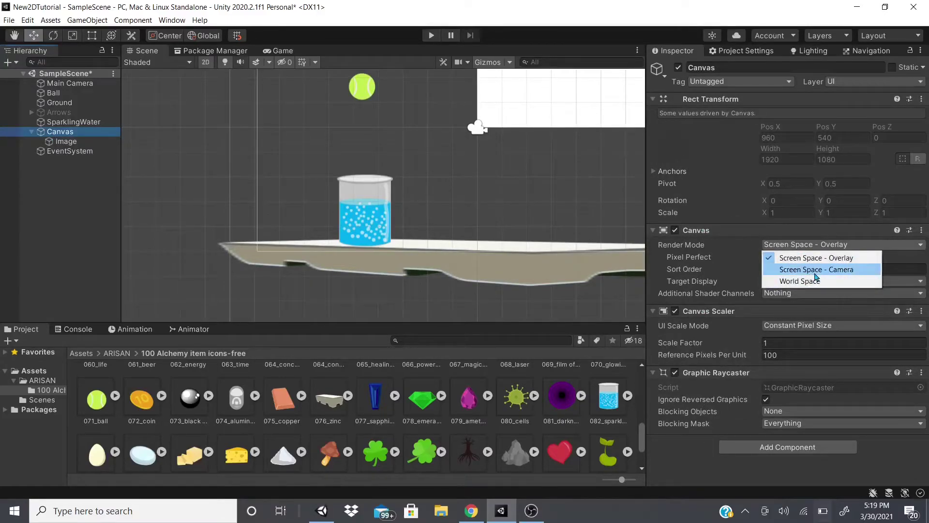
left_click(816, 271)
left_click_drag(70, 82, 837, 269)
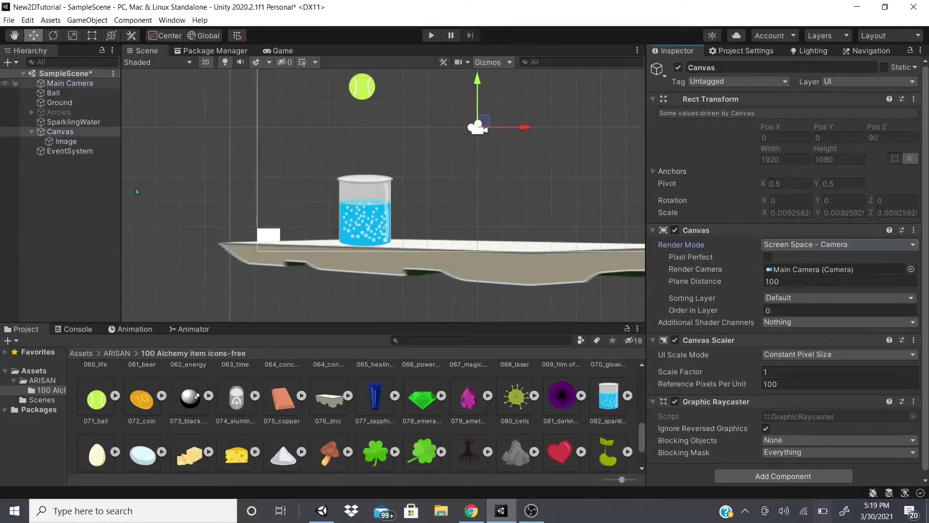
left_click(65, 141)
left_click(81, 135)
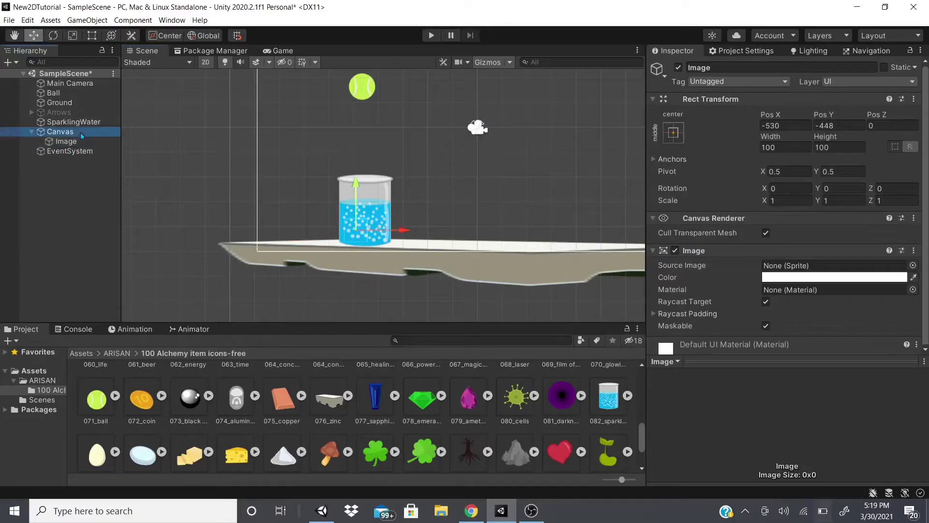
left_click(840, 311)
type("10")
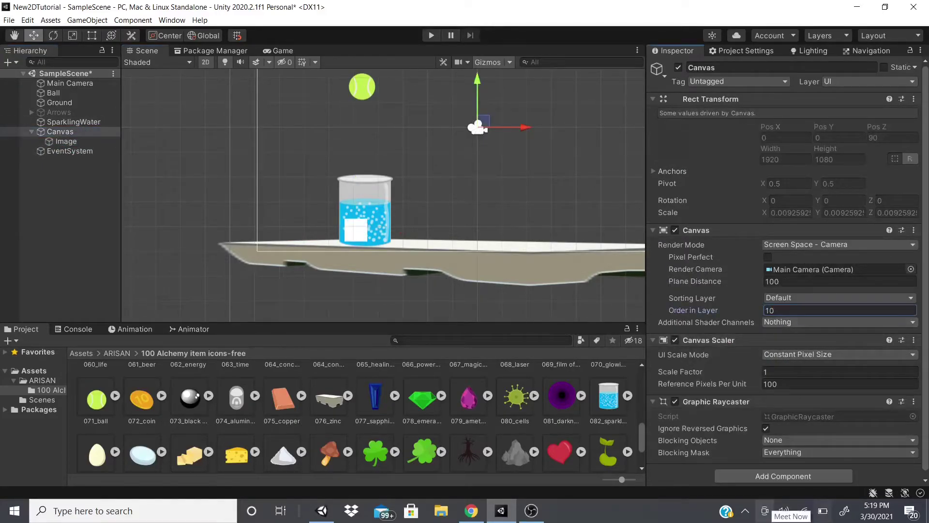
left_click(66, 141)
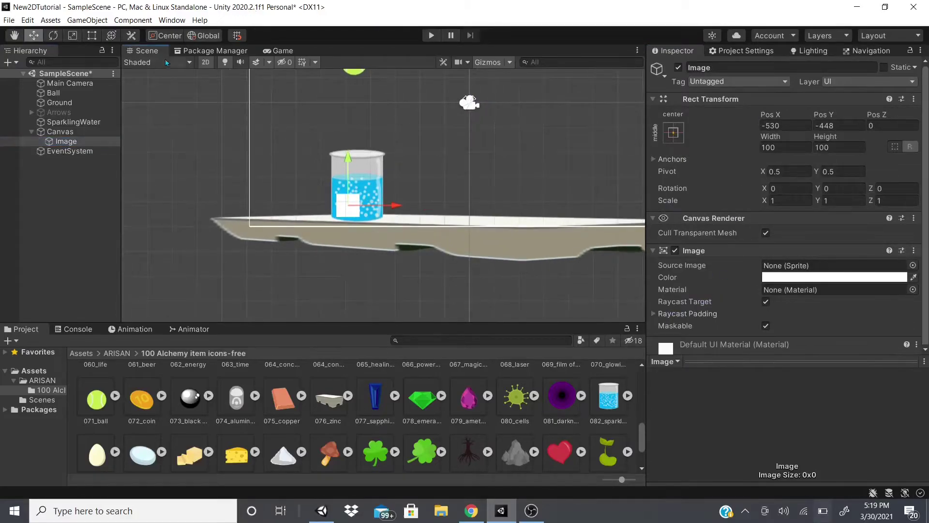
Step: With the Rect tool, stretch the Image over the beaker and lower its top to the water line
key("t")
scroll(341, 204, "up", 3)
left_click_drag(330, 225, 361, 231)
left_click_drag(354, 154, 353, 158)
Step: Tint the Image semi-transparent cyan (00C0FF) and play the scene to preview it
left_click(803, 276)
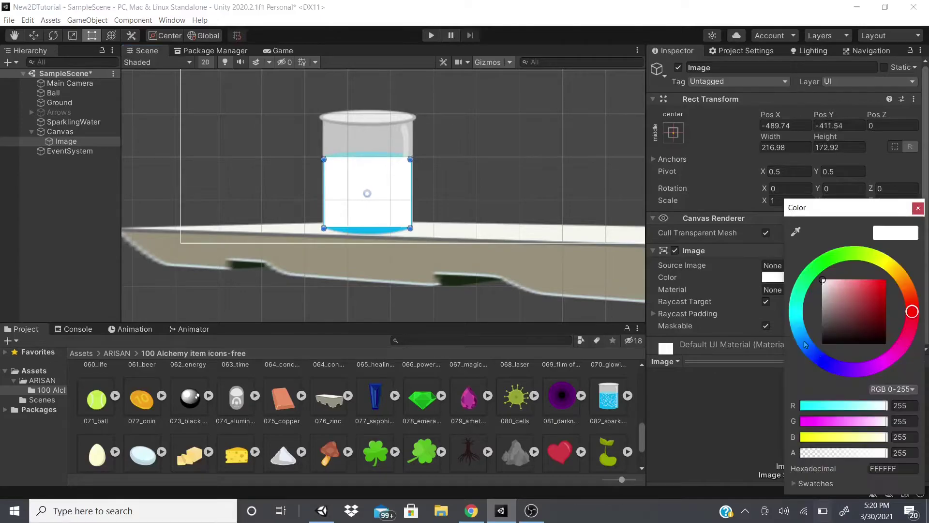
left_click(809, 333)
left_click(886, 280)
left_click_drag(887, 453, 836, 456)
double_click(908, 449)
type("100")
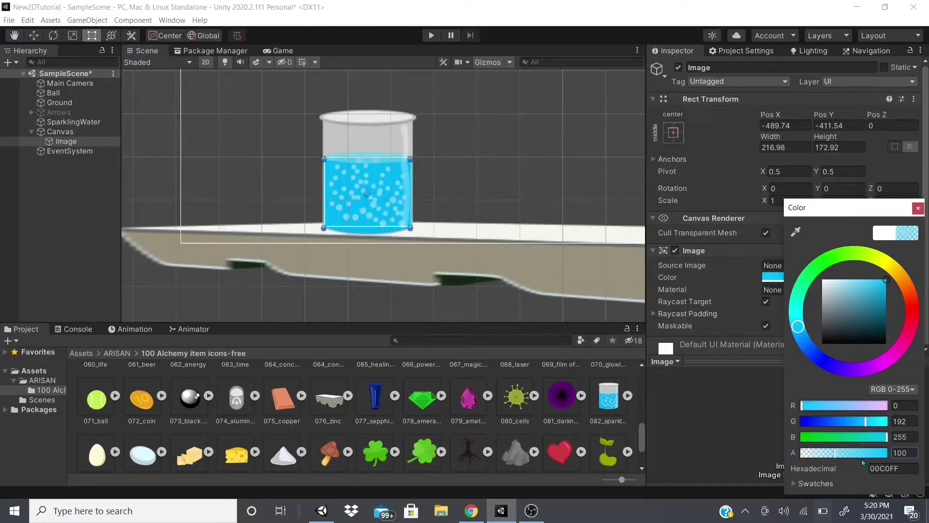
key("Return")
key("ctrl+p")
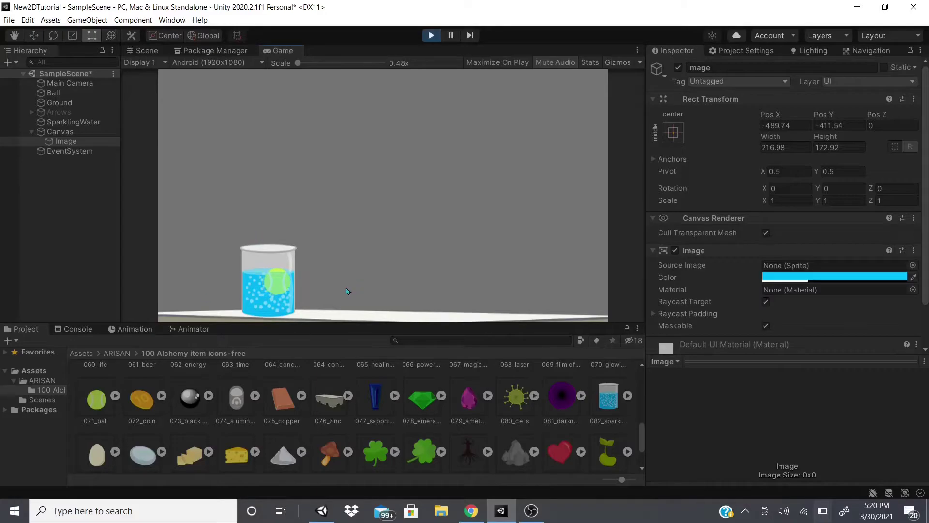
Step: Stop Play mode and deactivate the SparklingWater and Canvas objects
left_click(431, 35)
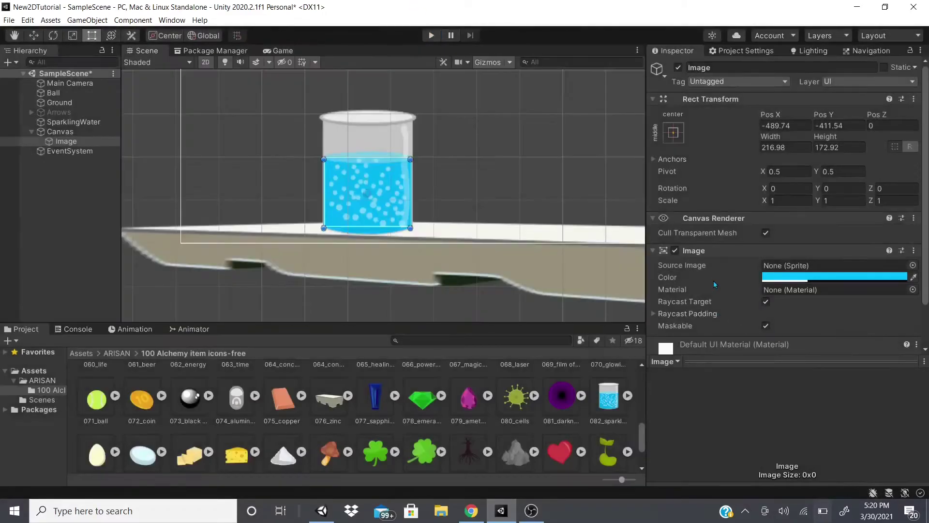
scroll(739, 202, "down", 5)
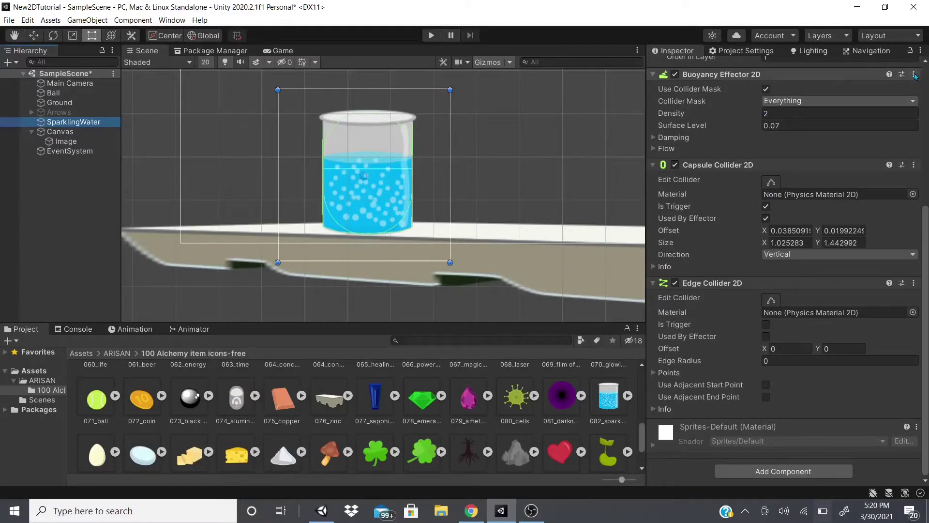
scroll(676, 86, "up", 5)
left_click(678, 68)
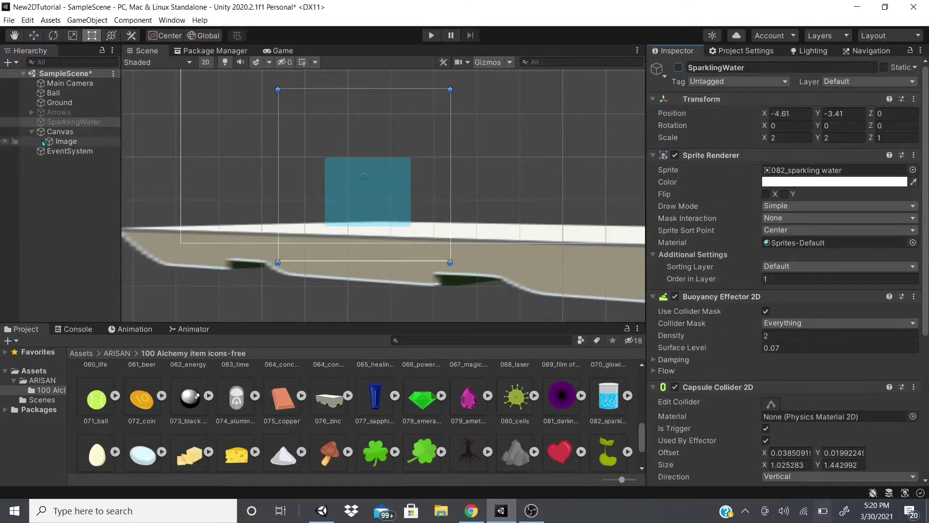
left_click(54, 131)
left_click(678, 68)
Step: Delete the Canvas, its Image and the EventSystem from the Hierarchy
left_click(68, 151)
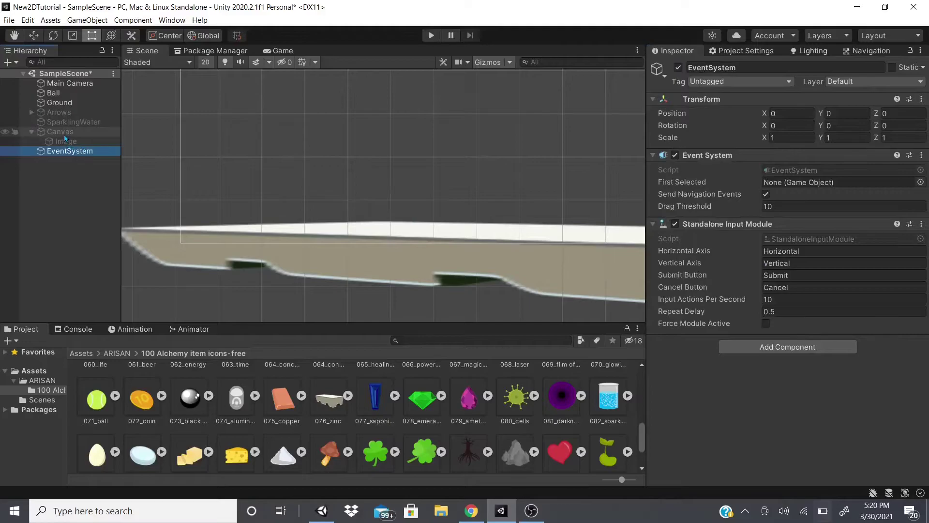
left_click(63, 132, "shift")
right_click(63, 132)
left_click(118, 211)
right_click(61, 161)
Step: Create an empty GameObject and add a Capsule Collider 2D to it
left_click(131, 289)
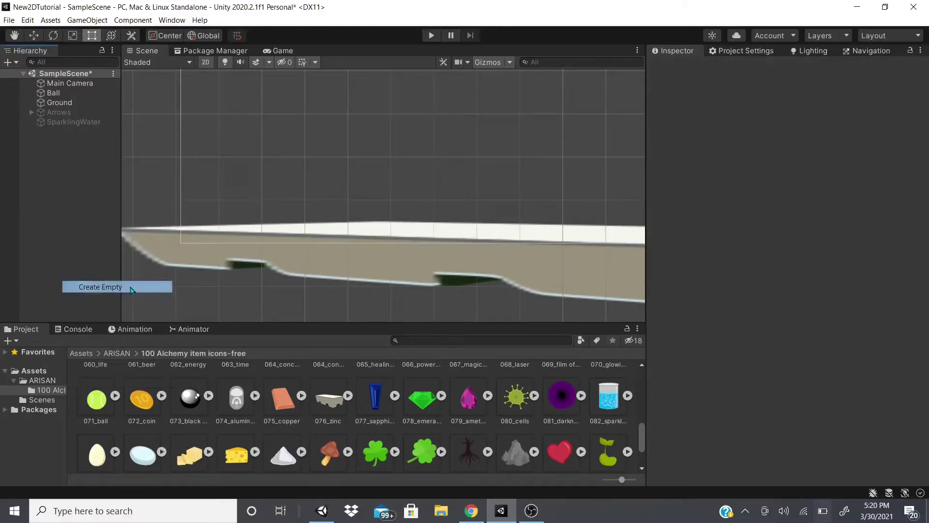
left_click(769, 167)
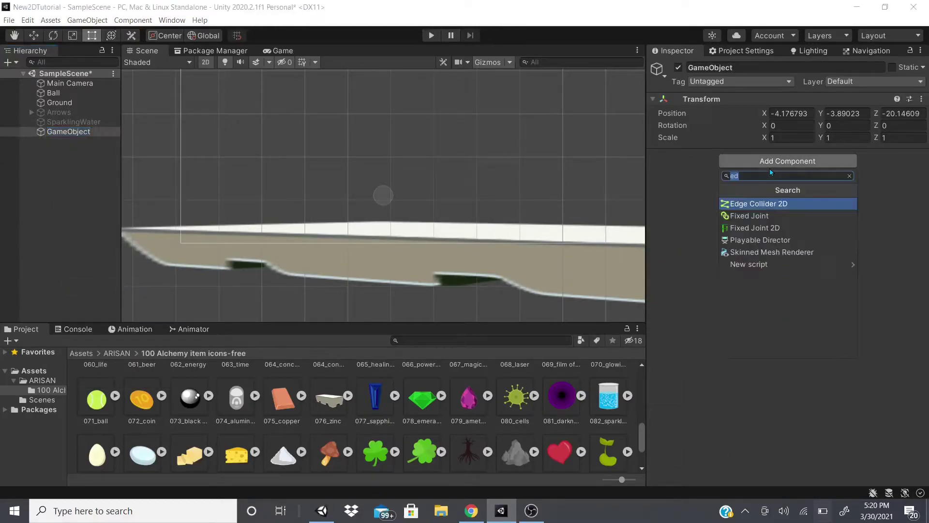
key("BackSpace")
key("Down")
key("Down")
key("Down")
key("Down")
key("Down")
key("Down")
key("Down")
key("Down")
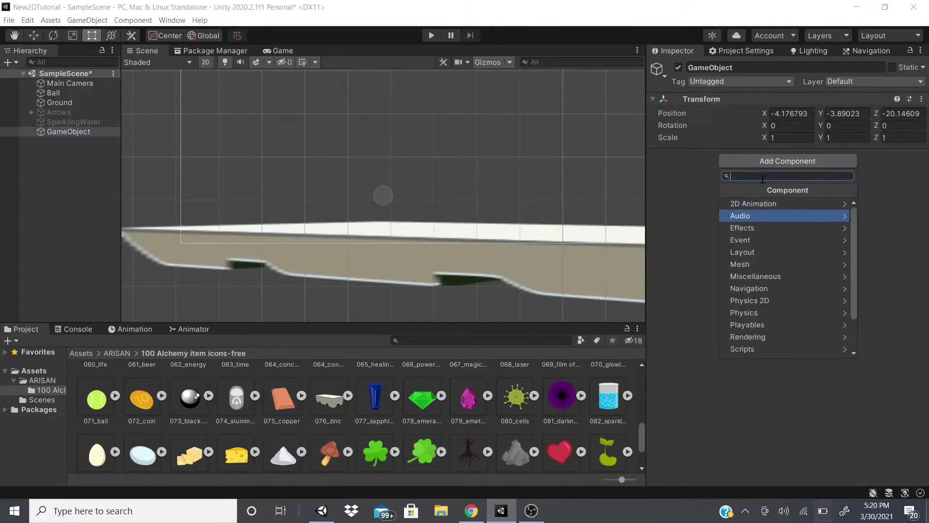
key("Right")
key("Down")
key("Down")
key("Down")
key("Down")
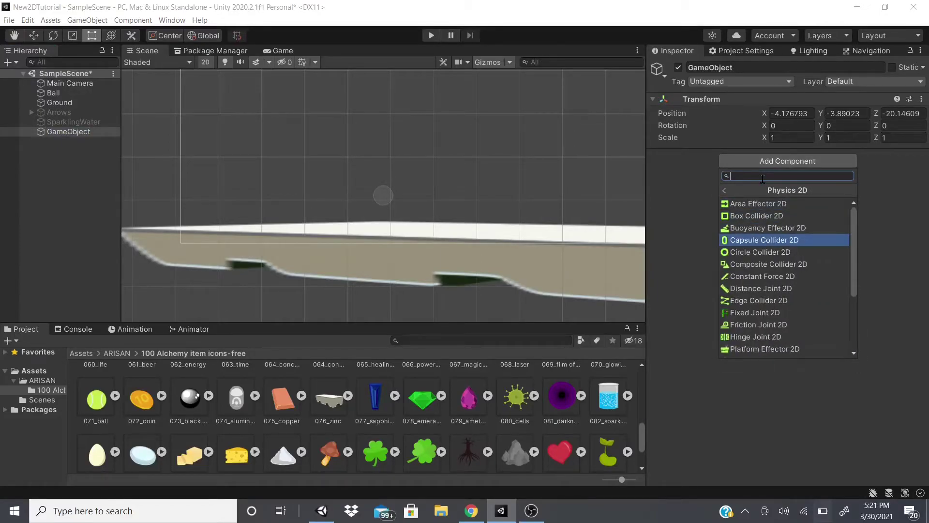
key("Return")
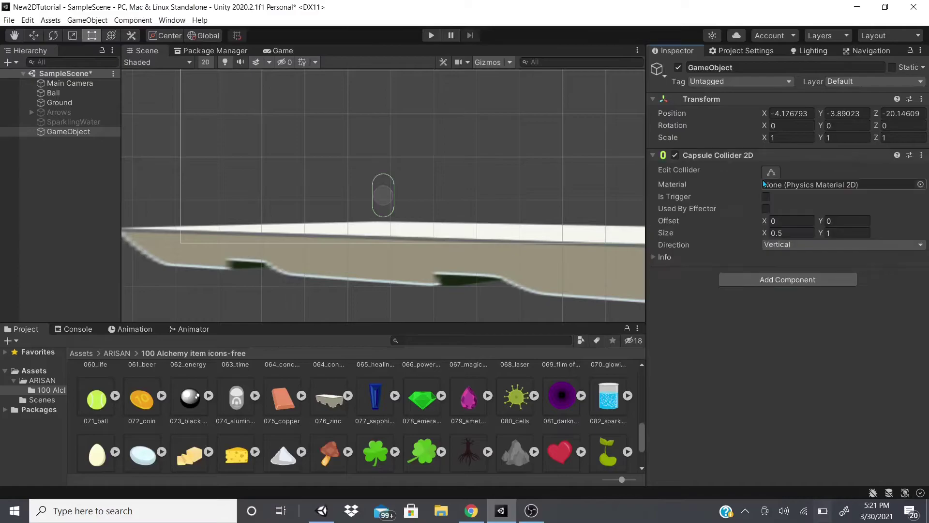
Step: Narrow the capsule collider to about 0.45 × 1 with offset -0.02
scroll(358, 220, "up", 5)
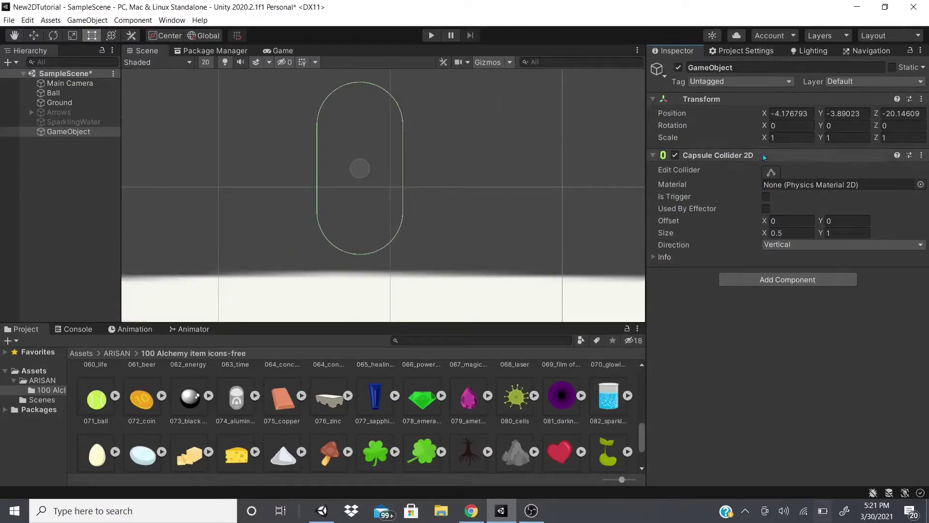
left_click(771, 171)
mouse_move(403, 168)
left_mouse_down()
mouse_move(345, 169)
mouse_move(536, 167)
mouse_move(384, 179)
mouse_move(395, 169)
left_mouse_up()
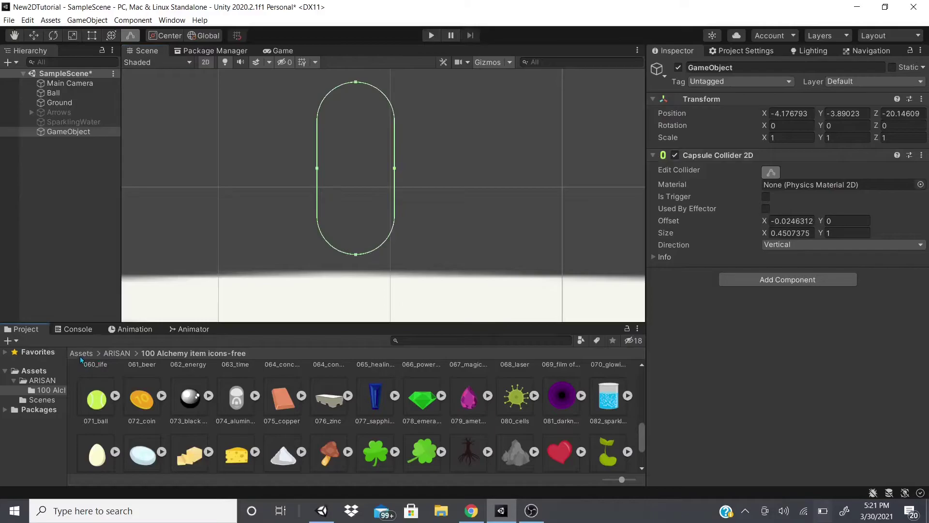
left_click(81, 353)
right_click(283, 441)
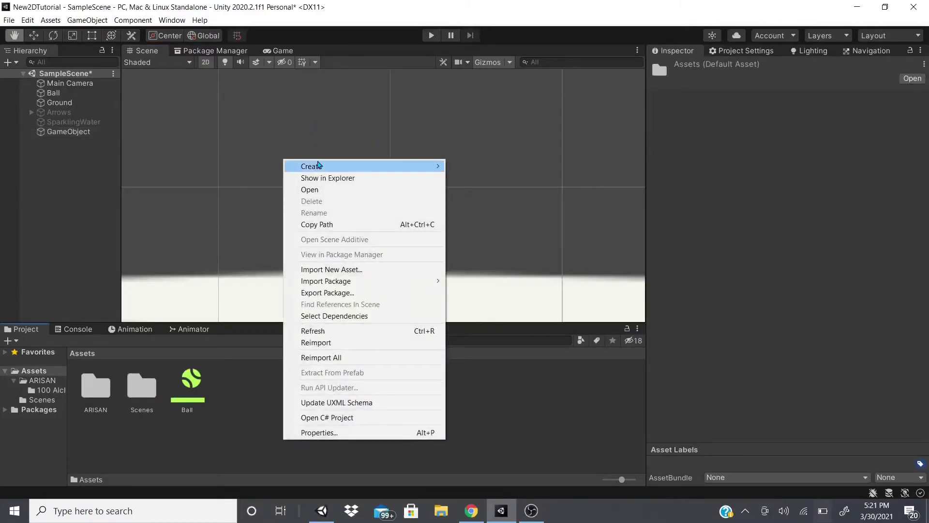
Step: Inspect the Ball Physics Material 2D, showing friction 0 and bounciness 1
mouse_move(319, 162)
mouse_move(546, 131)
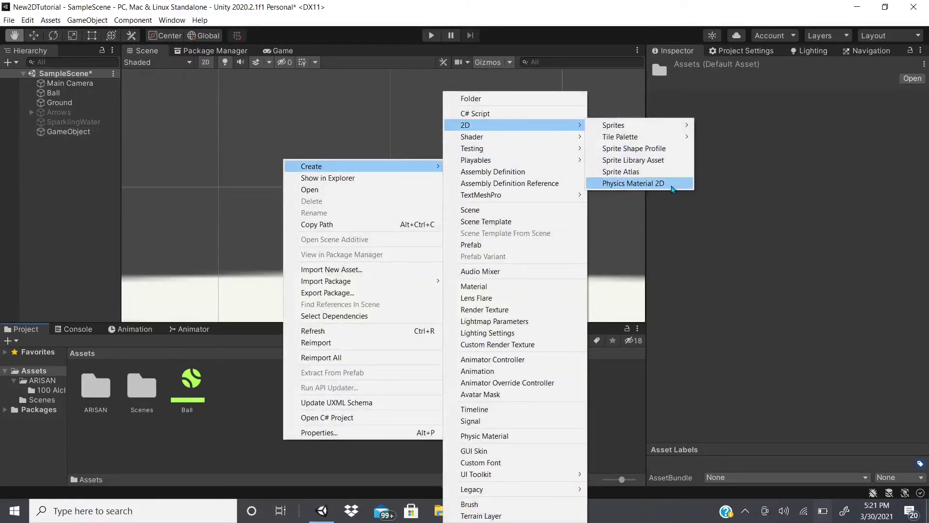
left_click(199, 396)
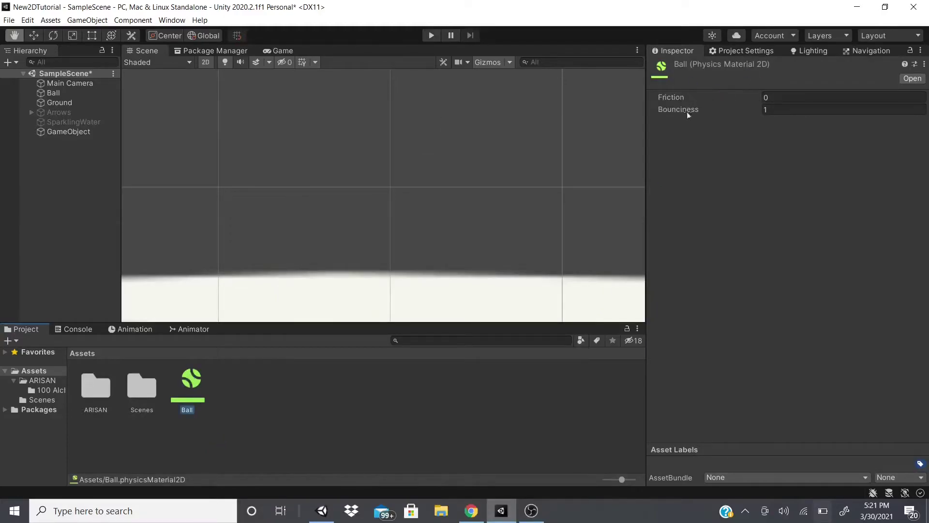
scroll(276, 141, "up", 3)
Step: Review the Ball object's physics components in the Inspector, then run the scene
left_click(92, 94)
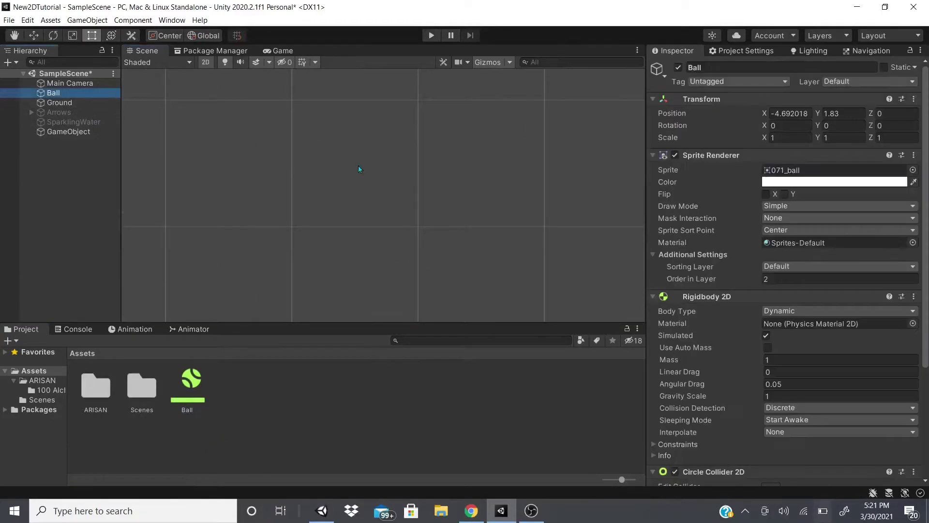
scroll(693, 228, "down", 3)
scroll(257, 173, "down", 5)
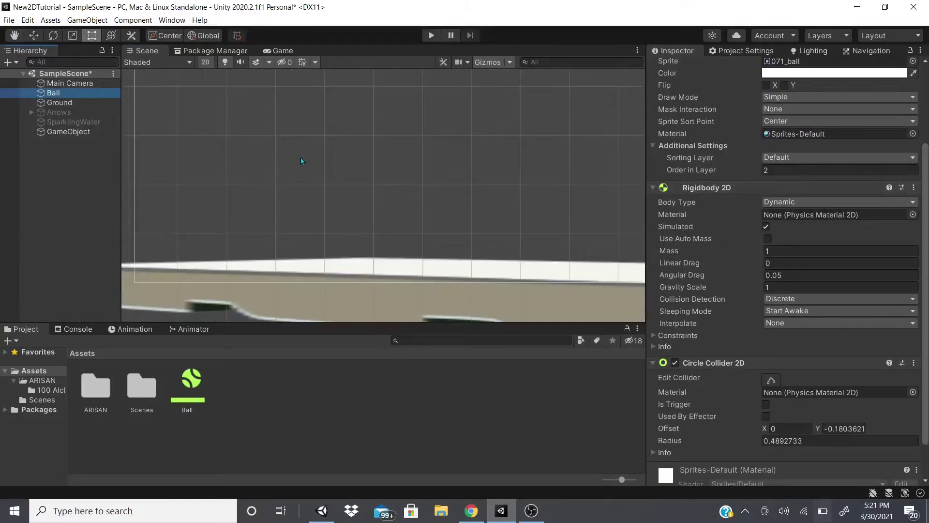
left_click(431, 35)
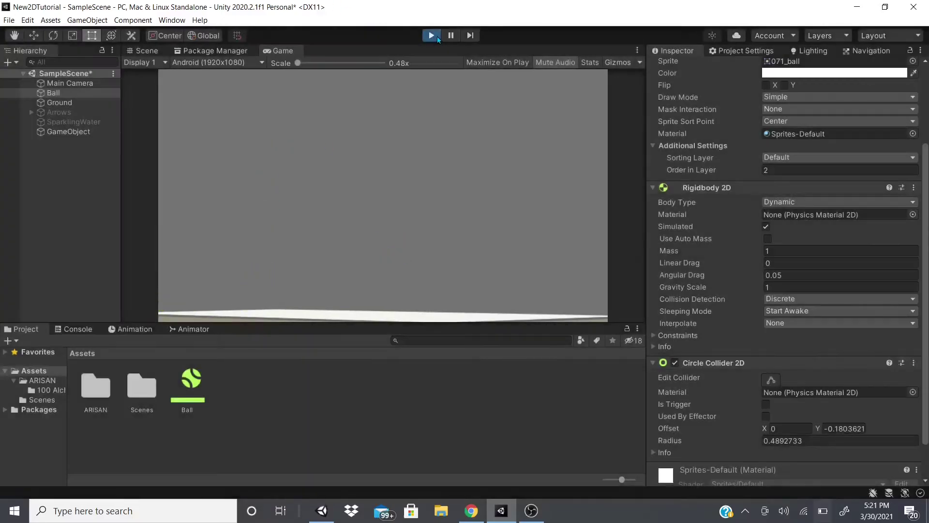
Step: Stop Play, deactivate the capsule collider GameObject, and run the scene without it
left_click(436, 36)
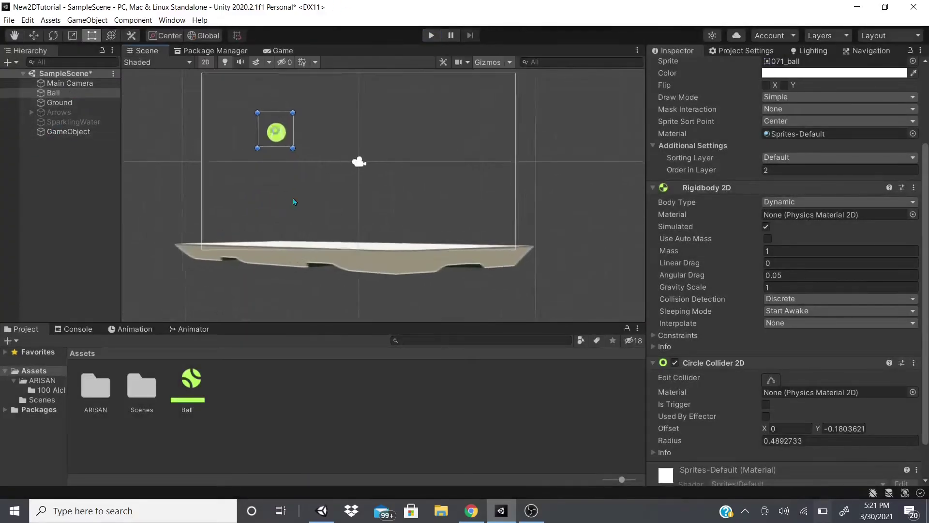
scroll(294, 201, "up", 3)
left_click(57, 132)
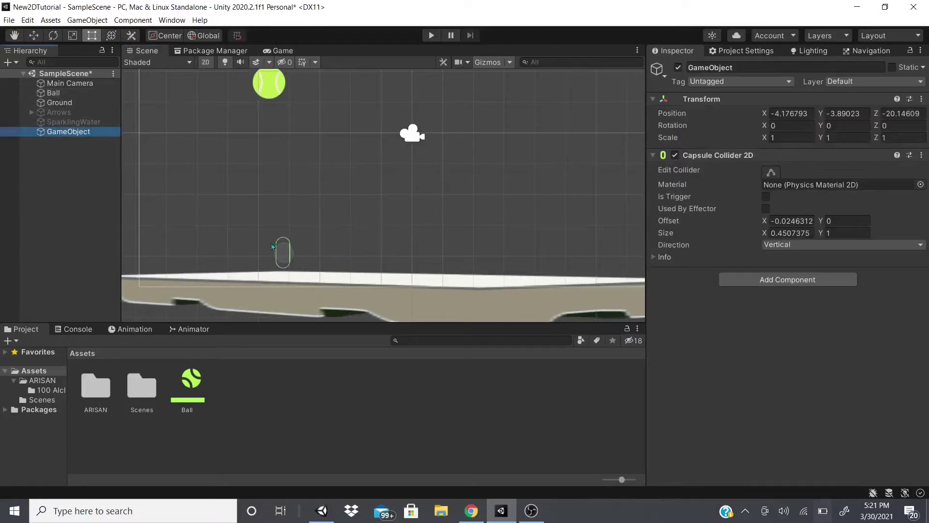
left_click(678, 67)
left_click(431, 35)
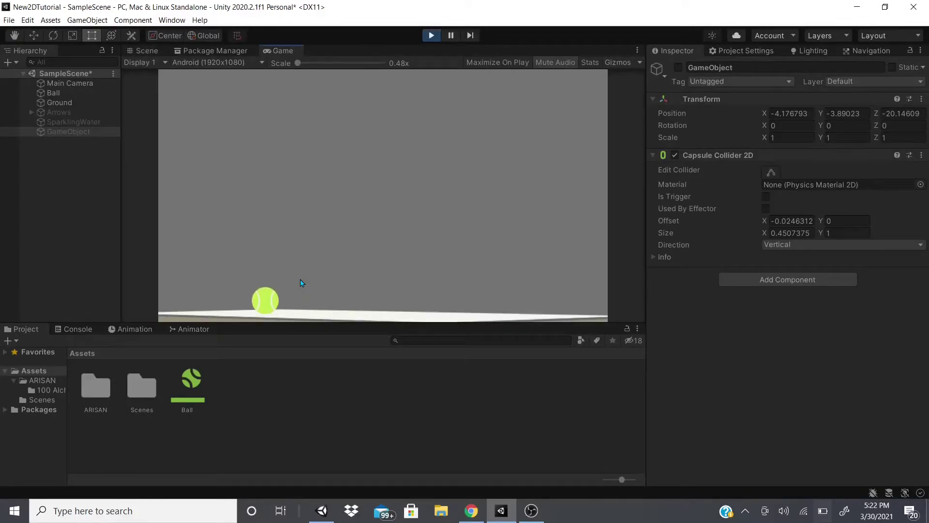
Step: Stop the run and assign the Ball physics material to the Ball's Rigidbody 2D
key("ctrl+p")
left_click(293, 90)
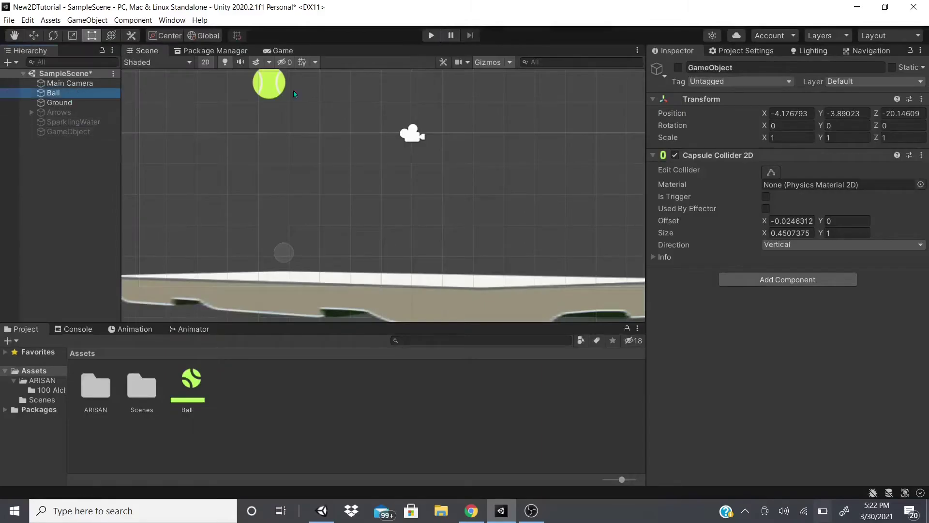
left_click_drag(190, 382, 798, 331)
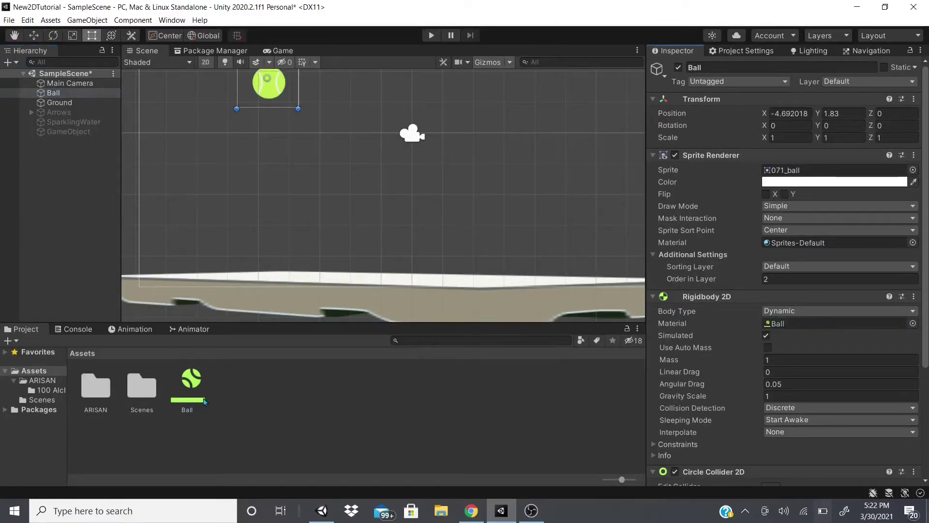
Step: Push the Ball material's Bounciness far above 1, reset it to 1, and play the scene
scroll(752, 313, "down", 3)
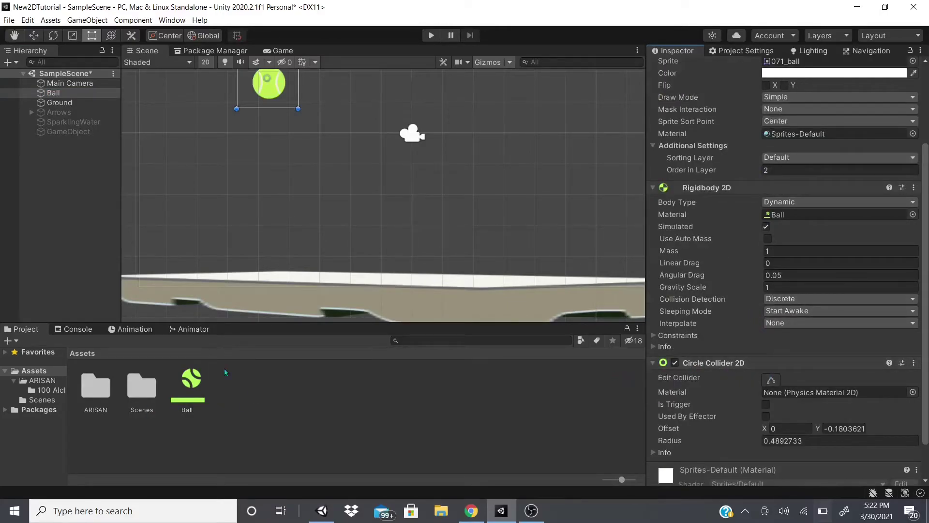
left_click(196, 382)
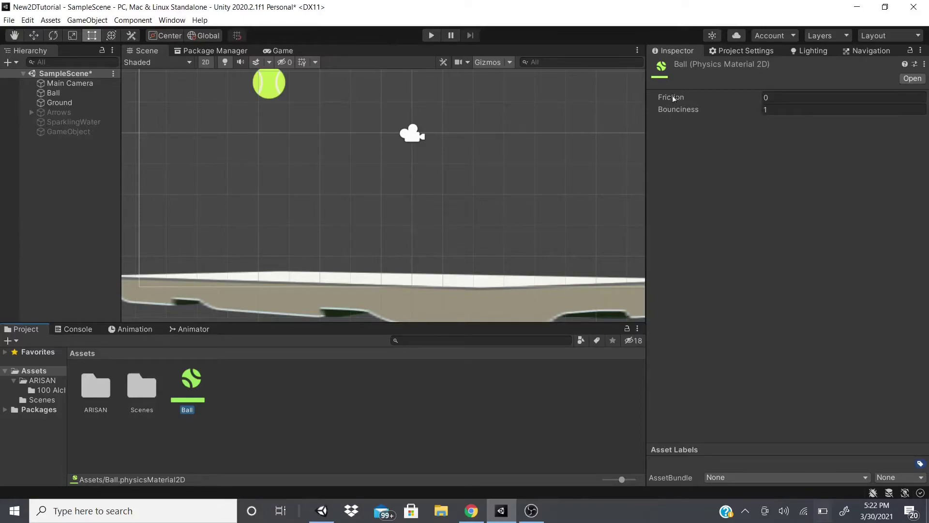
left_click_drag(714, 110, 225, 109)
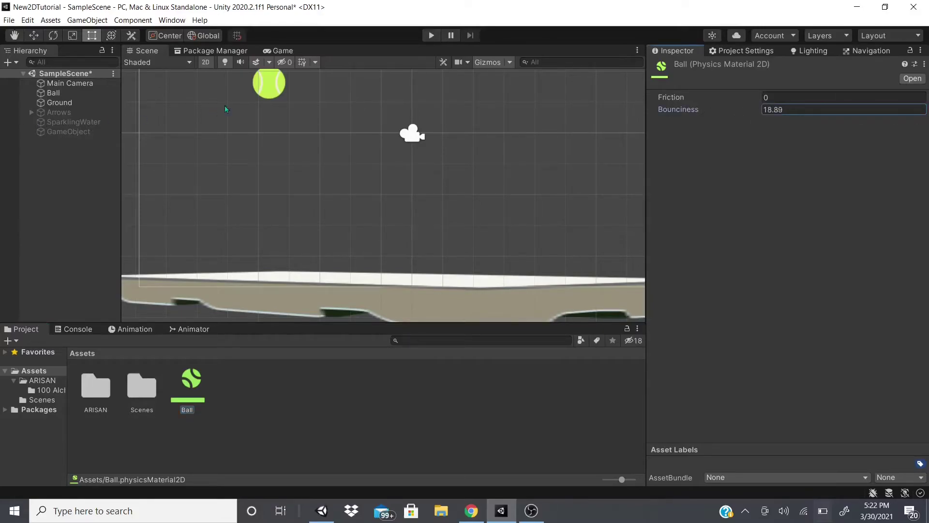
left_click_drag(34, 75, 779, 110)
double_click(794, 109)
type("1")
left_click(431, 35)
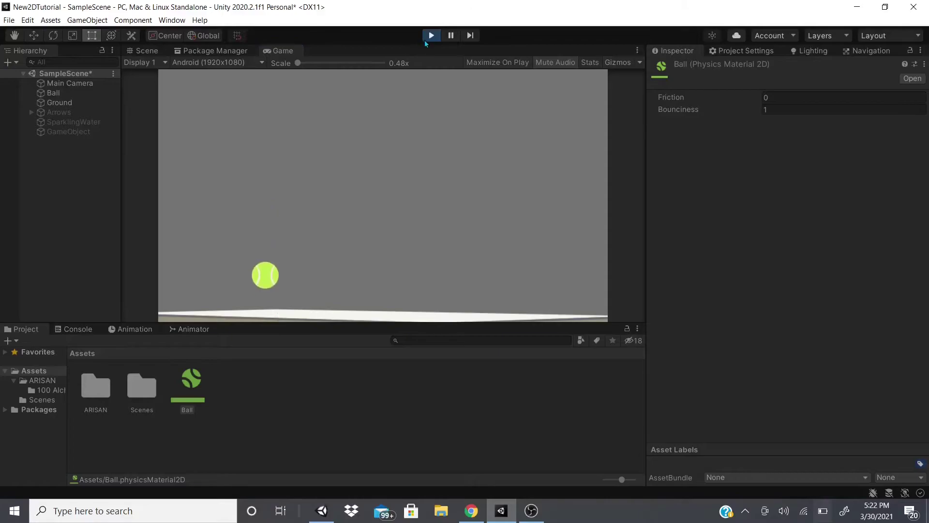
Step: Stop Play and set the Ball's Rigidbody 2D material to None
key("ctrl+p")
left_click(53, 93)
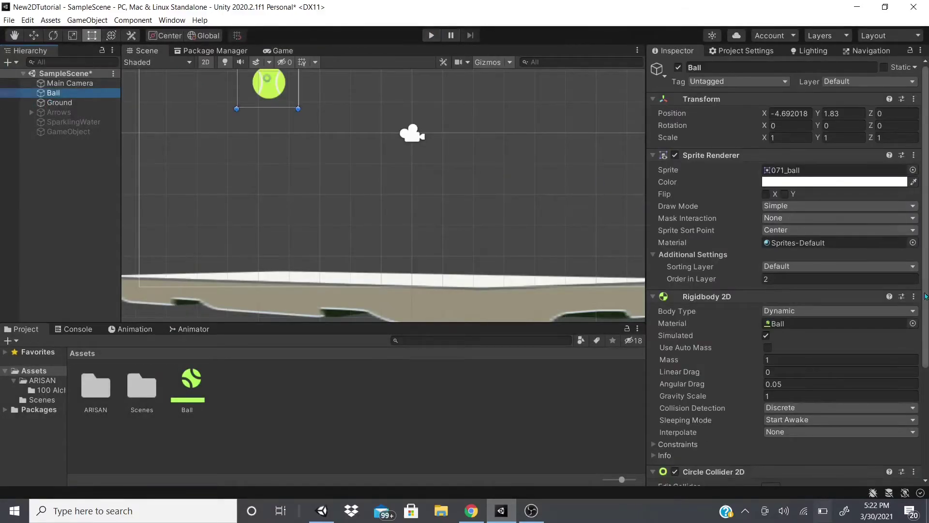
left_click(912, 323)
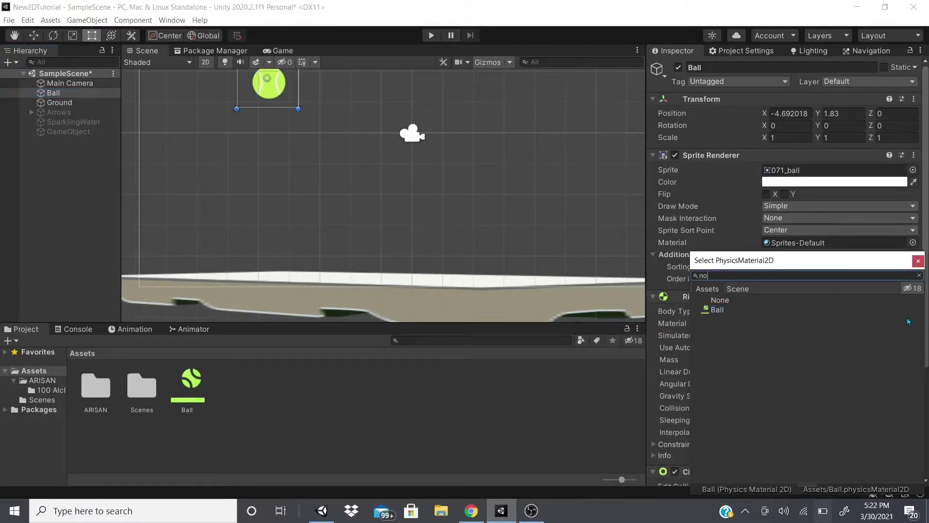
key("Escape")
Step: Assign the Ball material to the Circle Collider 2D, then test-run and stop the scene
scroll(730, 157, "down", 5)
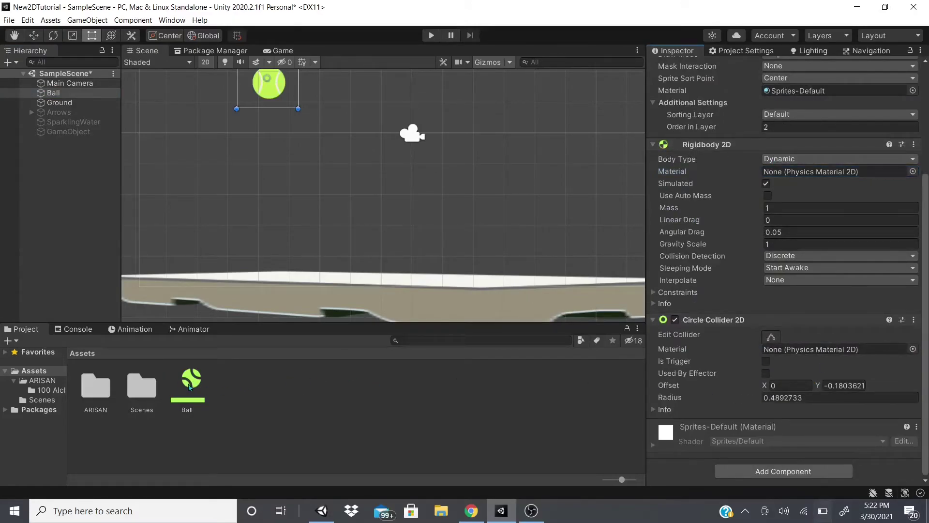
left_click_drag(189, 387, 830, 351)
left_click(432, 36)
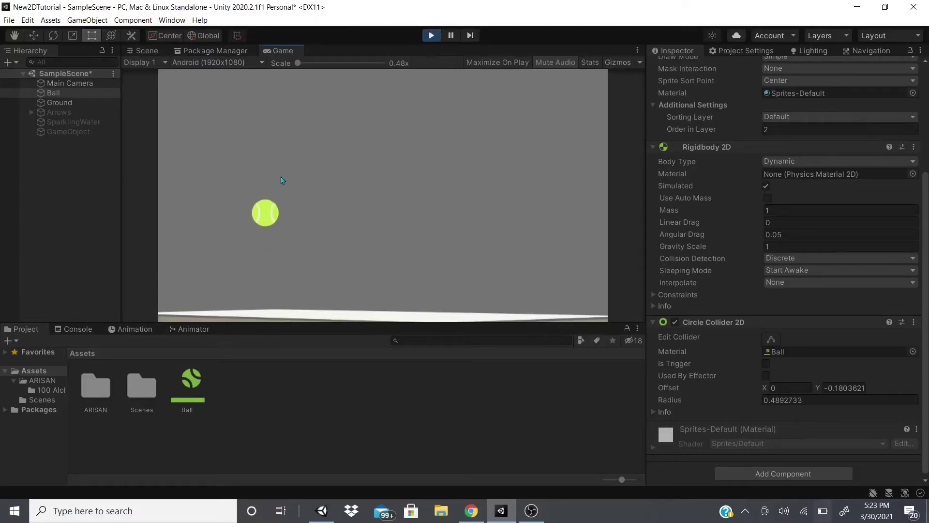
key("ctrl+p")
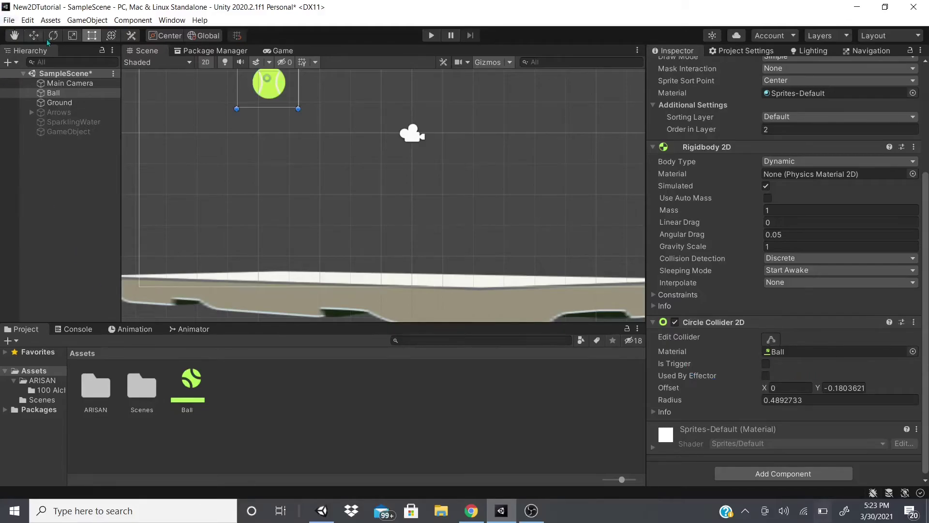
Step: Enable the empty GameObject, frame it, and set its capsule size to 0.17 × 0.81
left_click(72, 132)
left_click(678, 68)
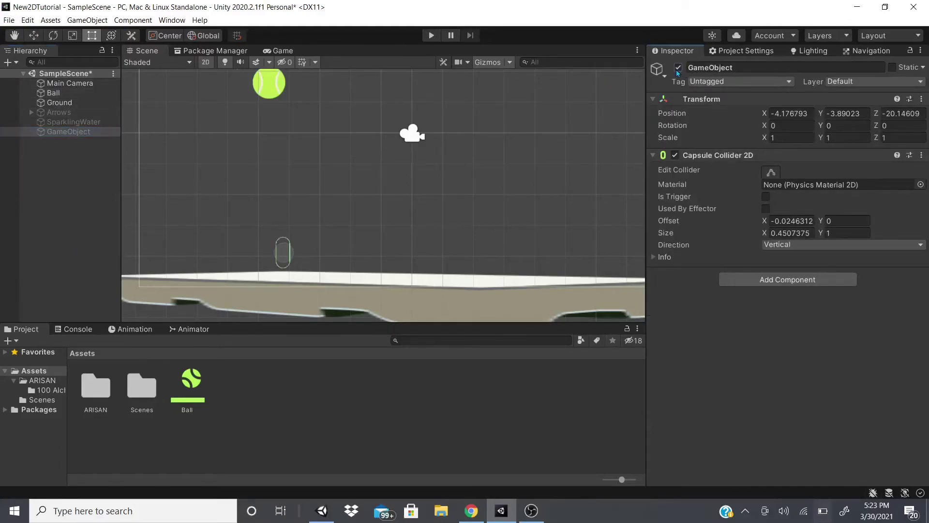
key("f")
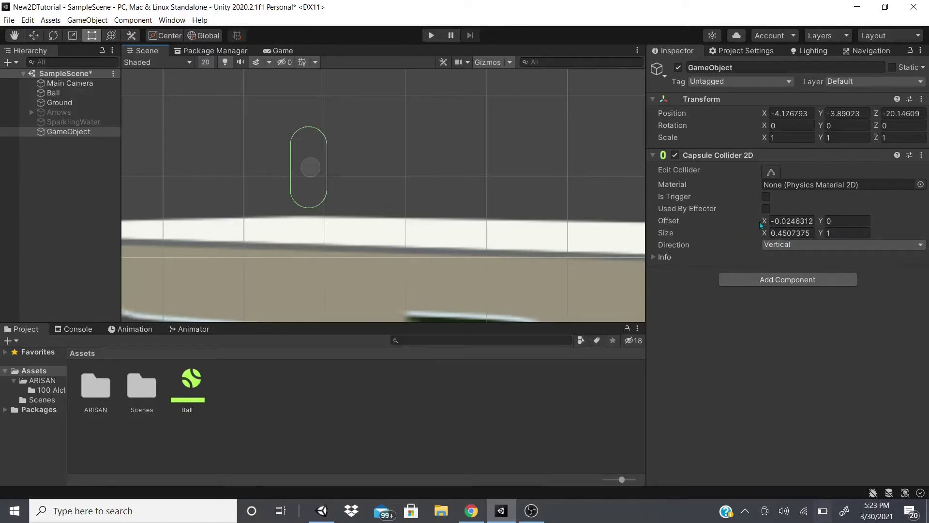
left_click_drag(764, 220, 780, 225)
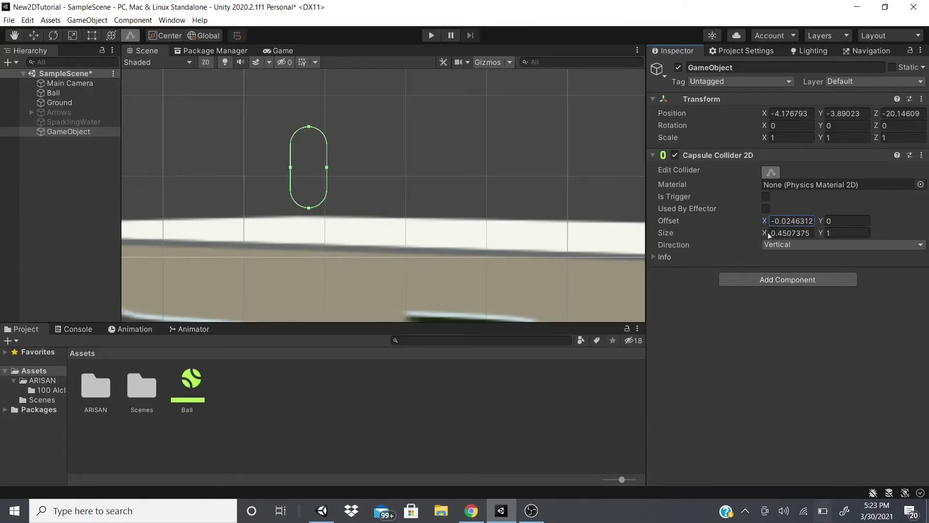
left_click_drag(766, 232, 779, 243)
type("0.17")
key("Tab")
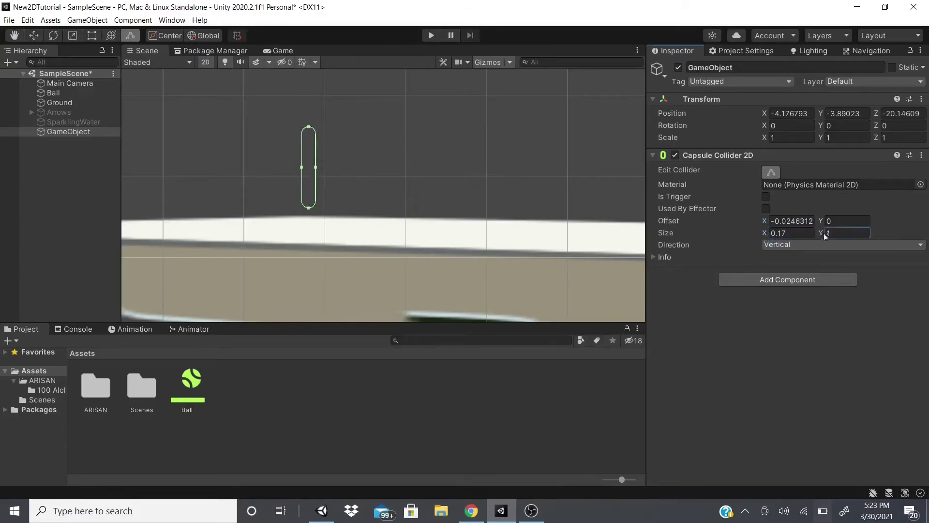
type("0.81")
left_click_drag(764, 232, 774, 244)
Step: Switch the capsule Direction to Horizontal and flatten it into a low, wide capsule
left_click(774, 244)
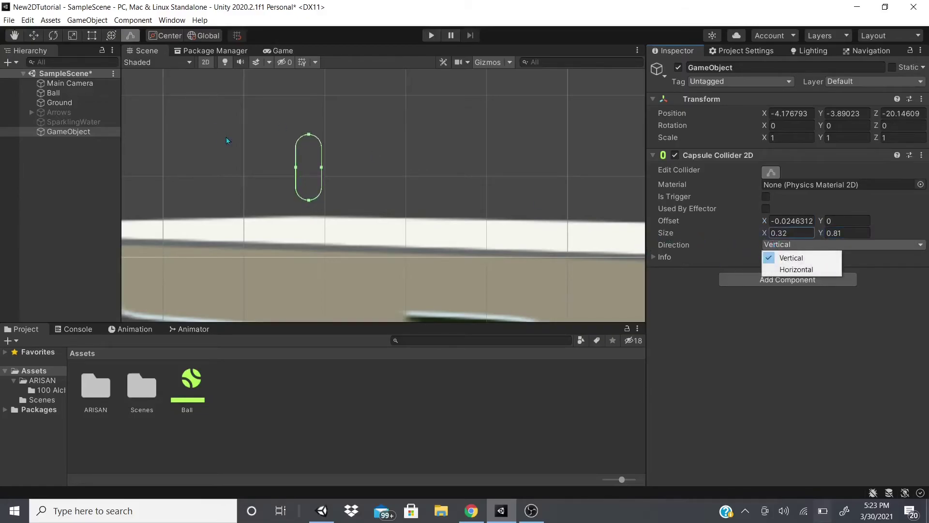
left_click(796, 269)
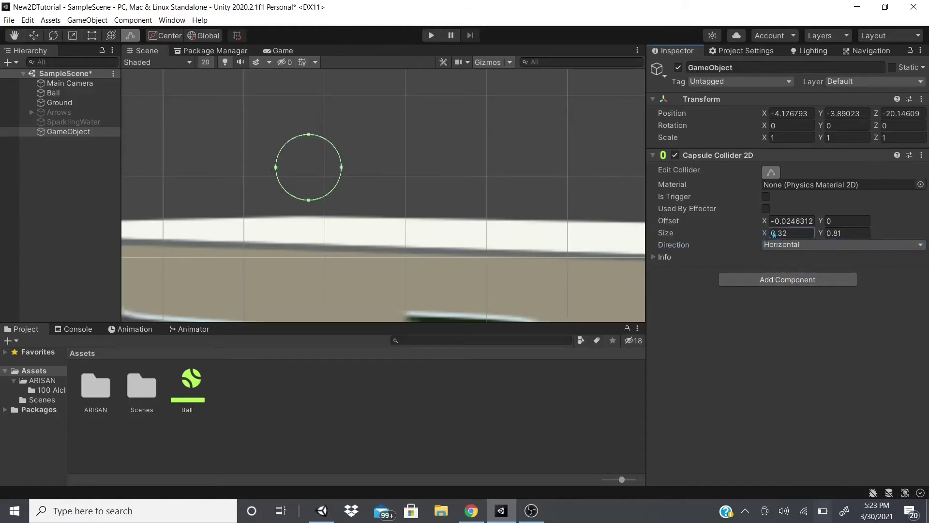
left_click_drag(764, 234, 825, 234)
left_click_drag(313, 145, 313, 182)
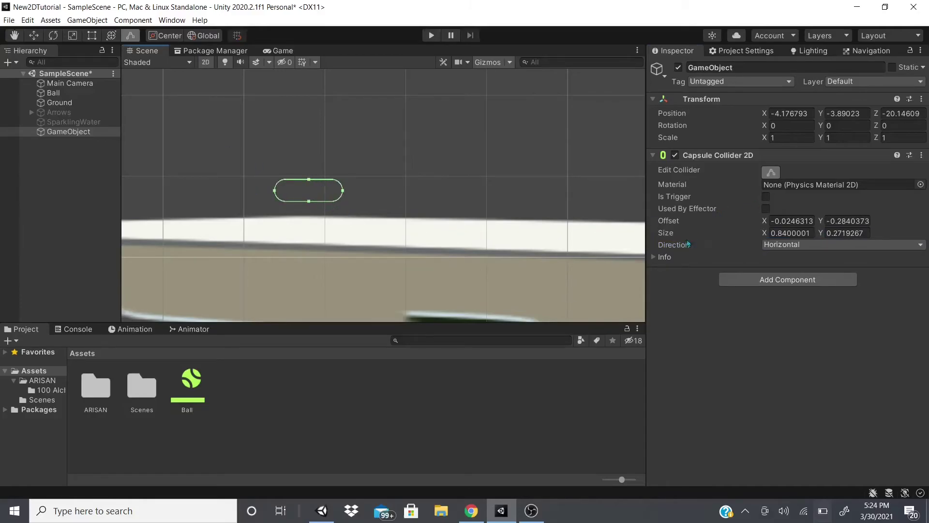
Step: Expand the collider's Info and Contacts details, then remove the Capsule Collider 2D
left_click(658, 257)
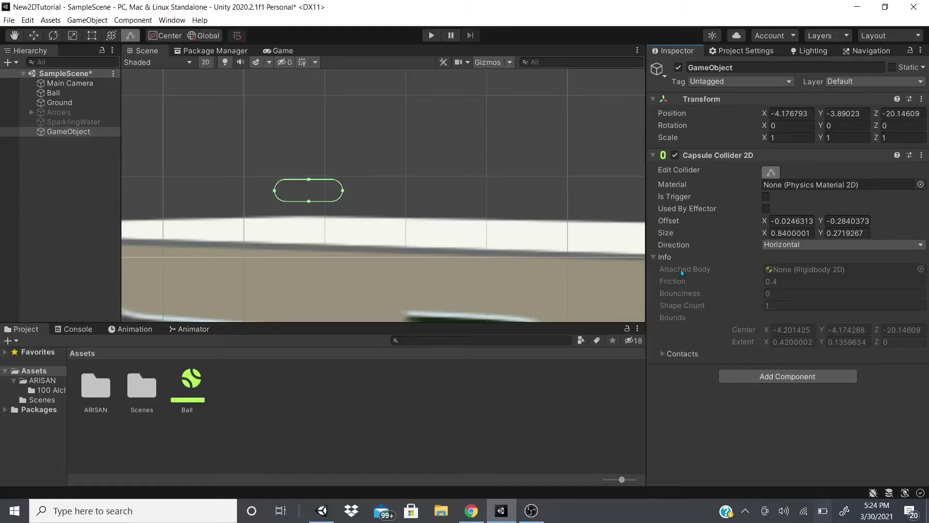
left_click(667, 354)
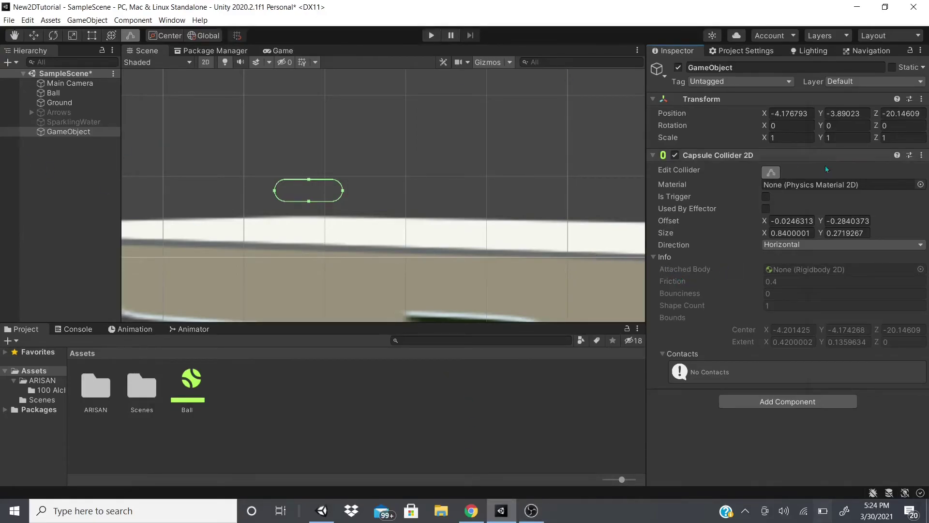
left_click(921, 154)
left_click(876, 183)
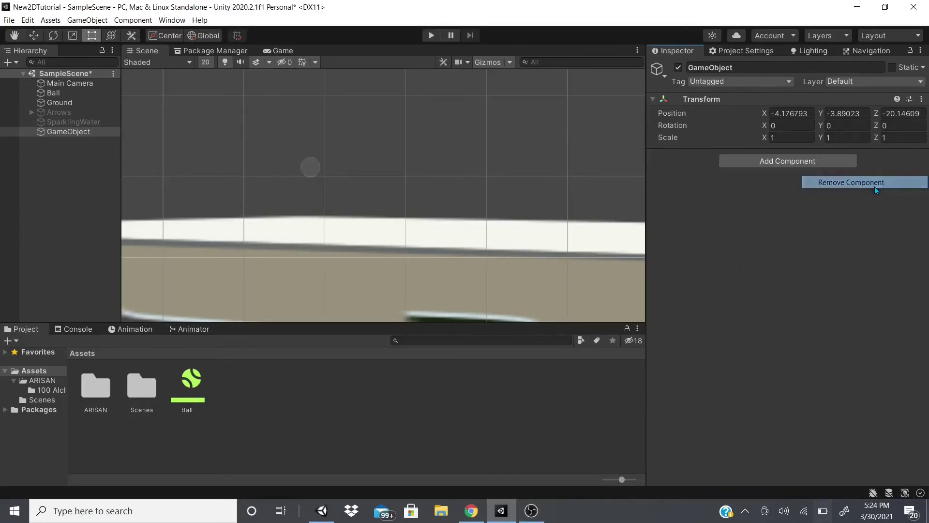
left_click(770, 161)
left_click(746, 301)
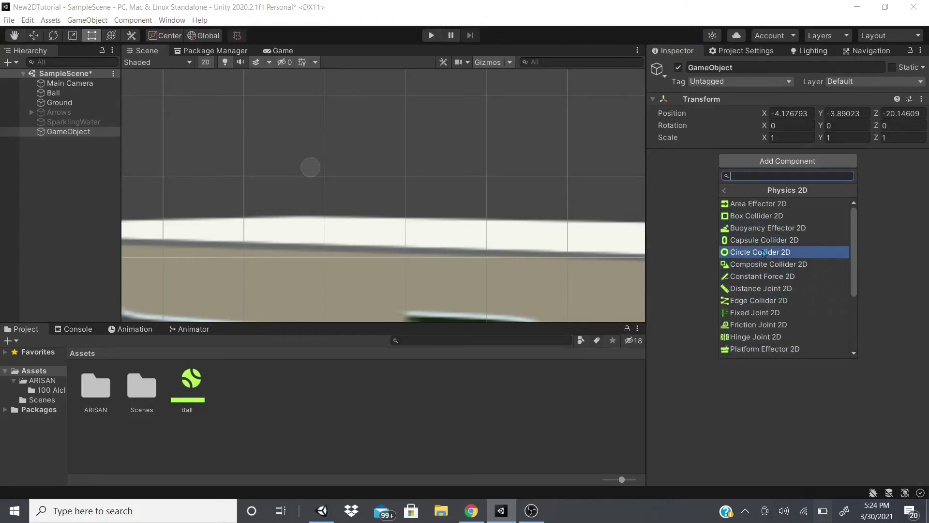
scroll(762, 252, "down", 6)
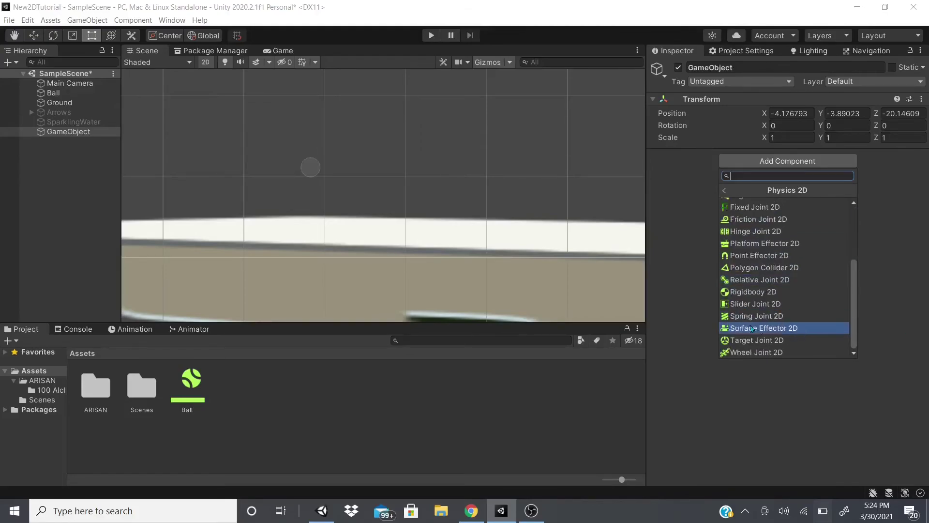
scroll(779, 310, "up", 6)
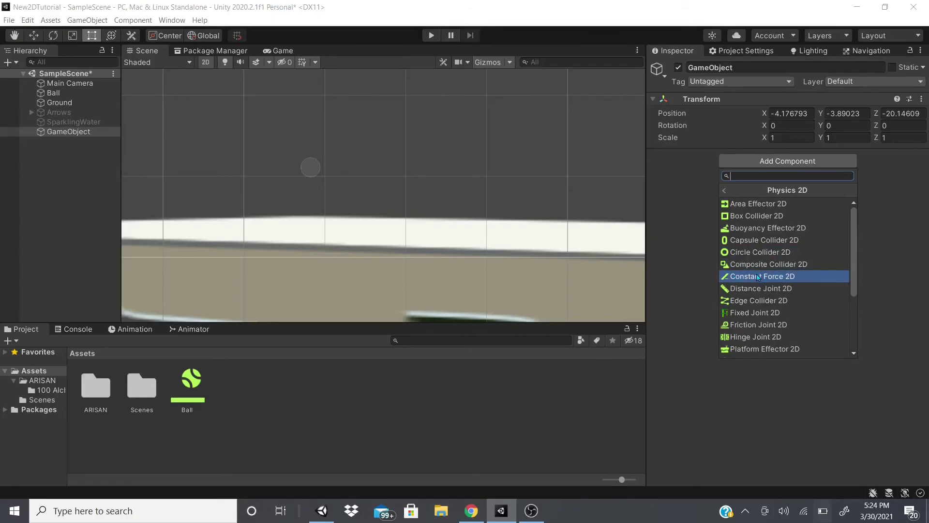
scroll(751, 288, "down", 5)
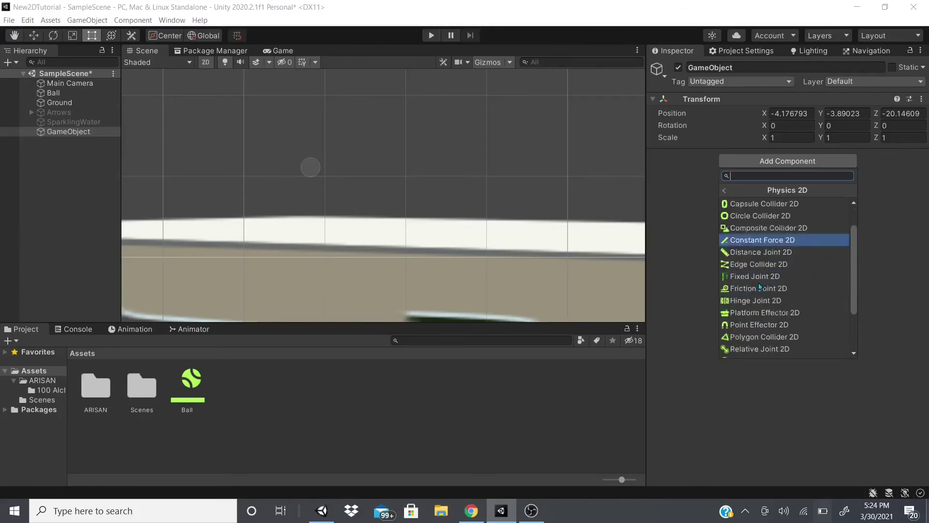
left_click(680, 328)
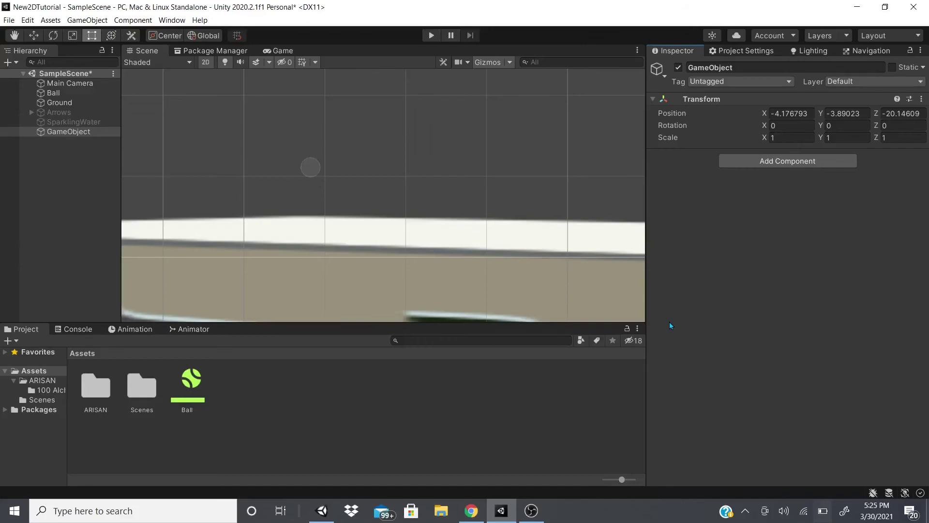
scroll(385, 223, "down", 5)
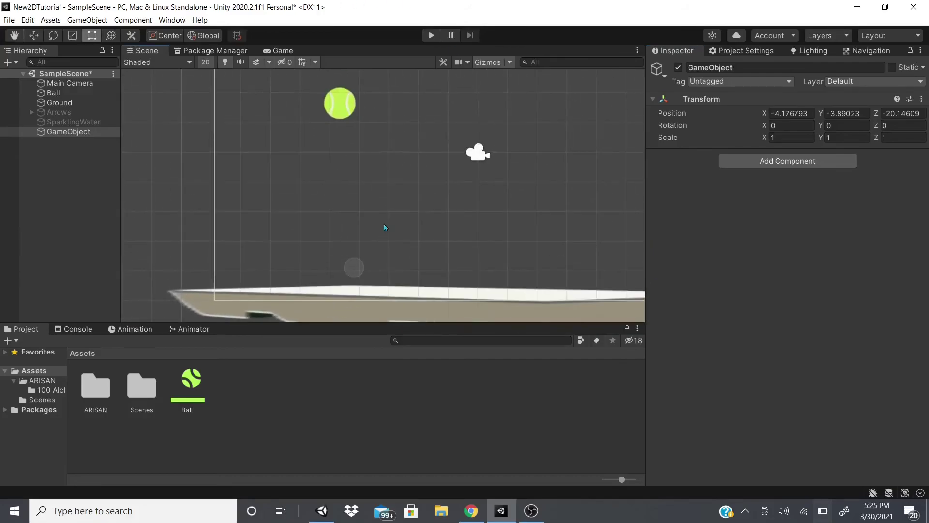